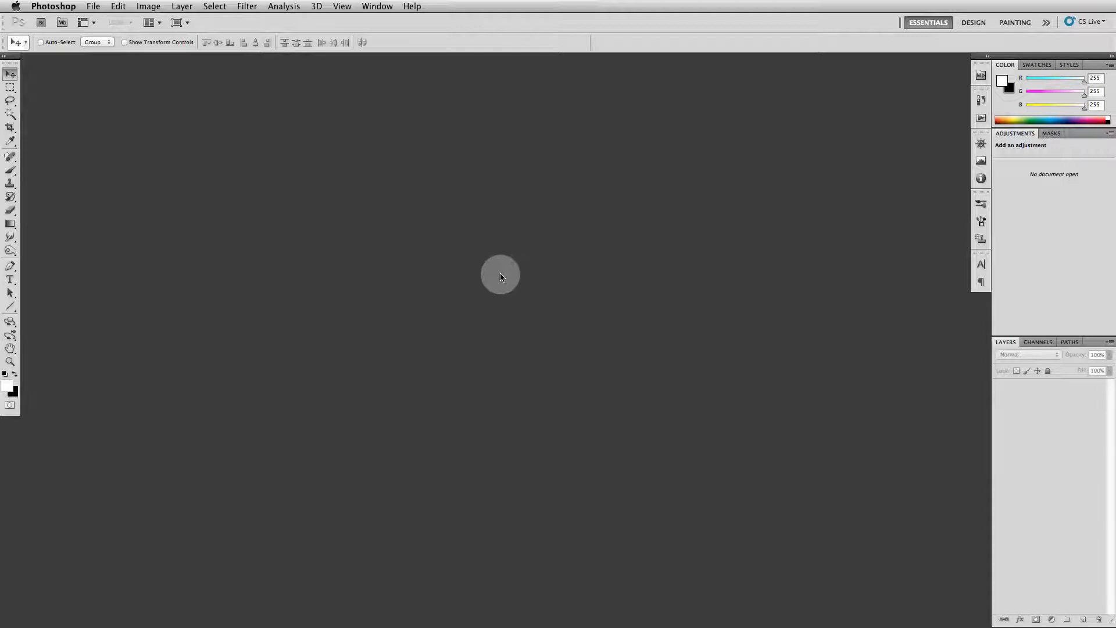
key("super+n")
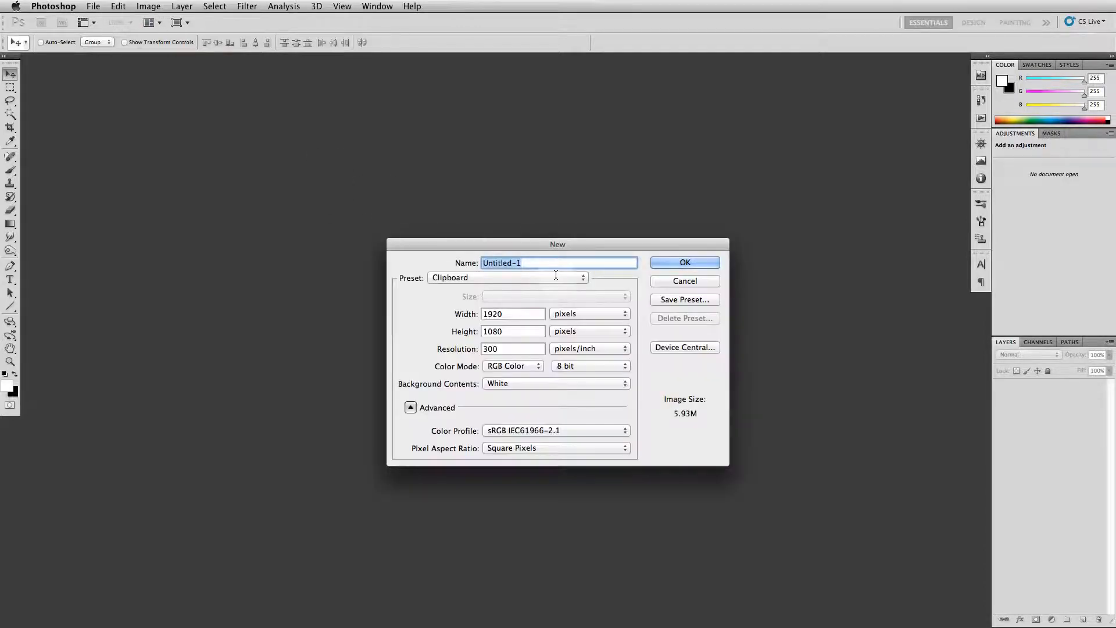
left_click(567, 314)
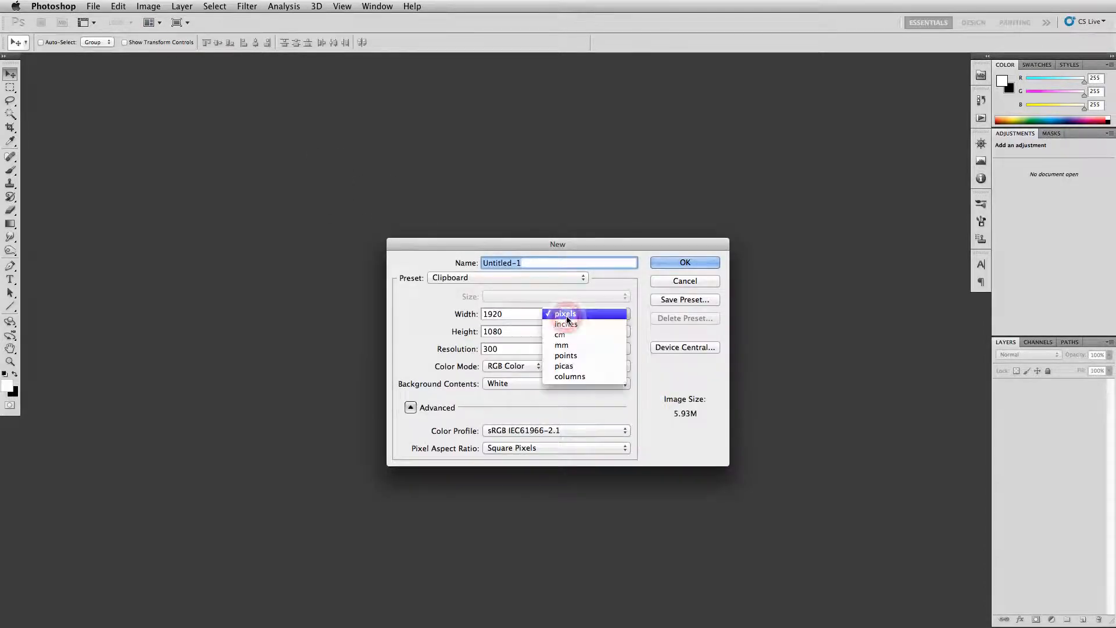
left_click(567, 323)
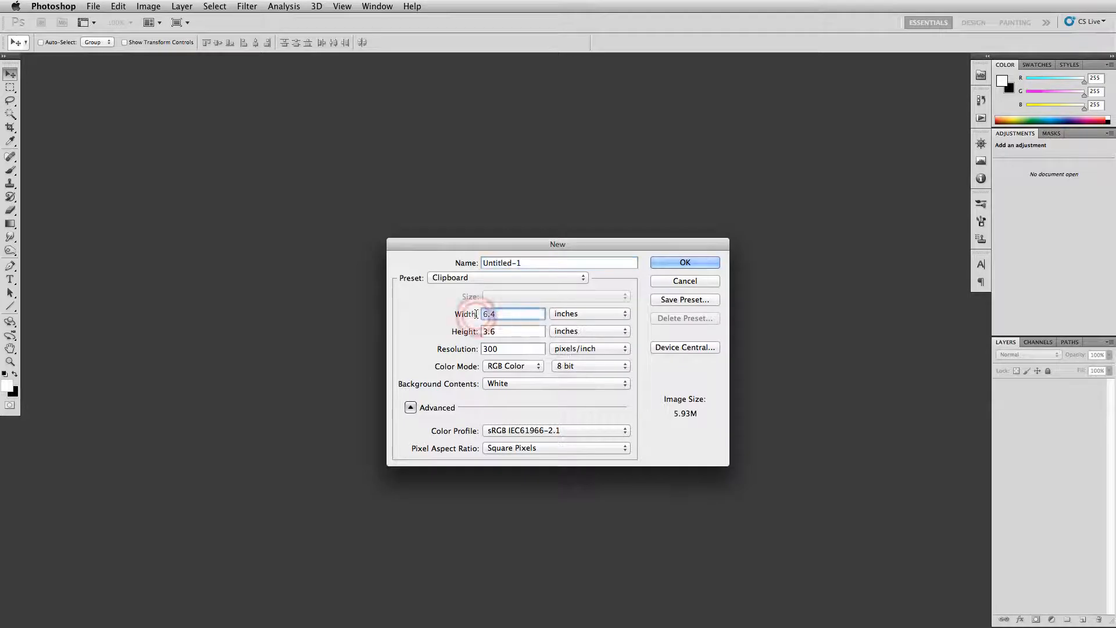
left_click(685, 281)
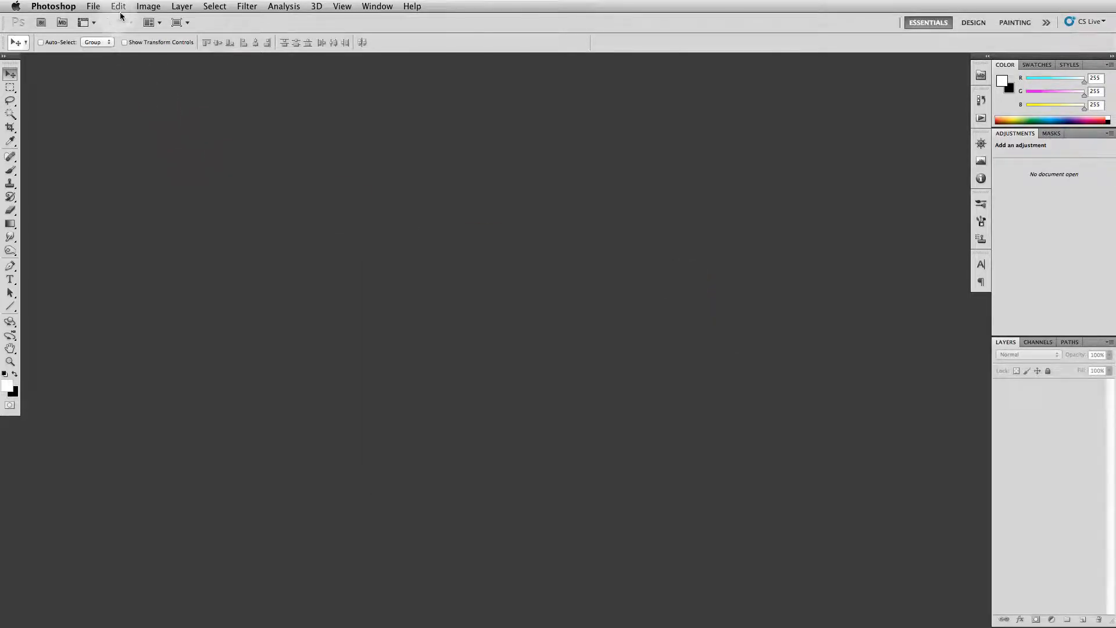
Start a new document and name it "Squeegee Impression"
left_click(93, 6)
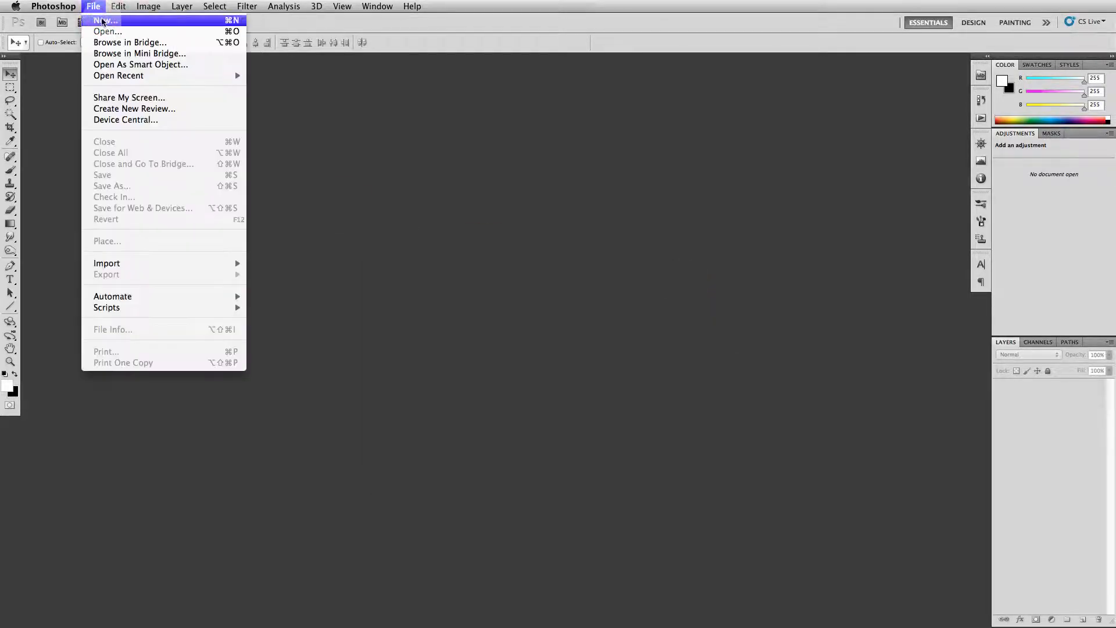
left_click(100, 22)
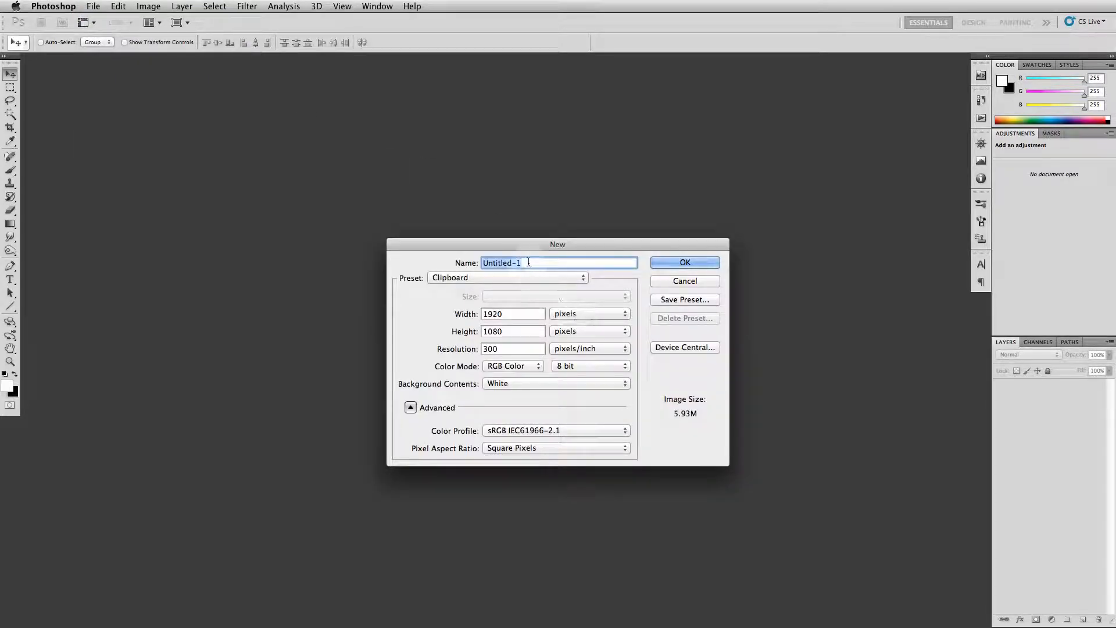
type("Sq")
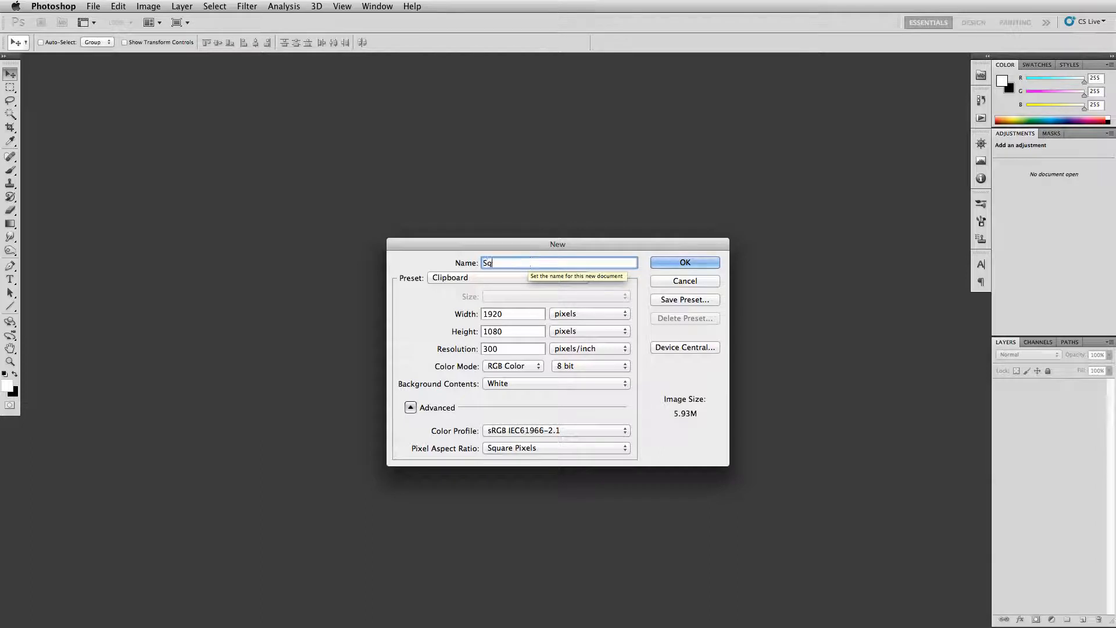
type("ueegee Im")
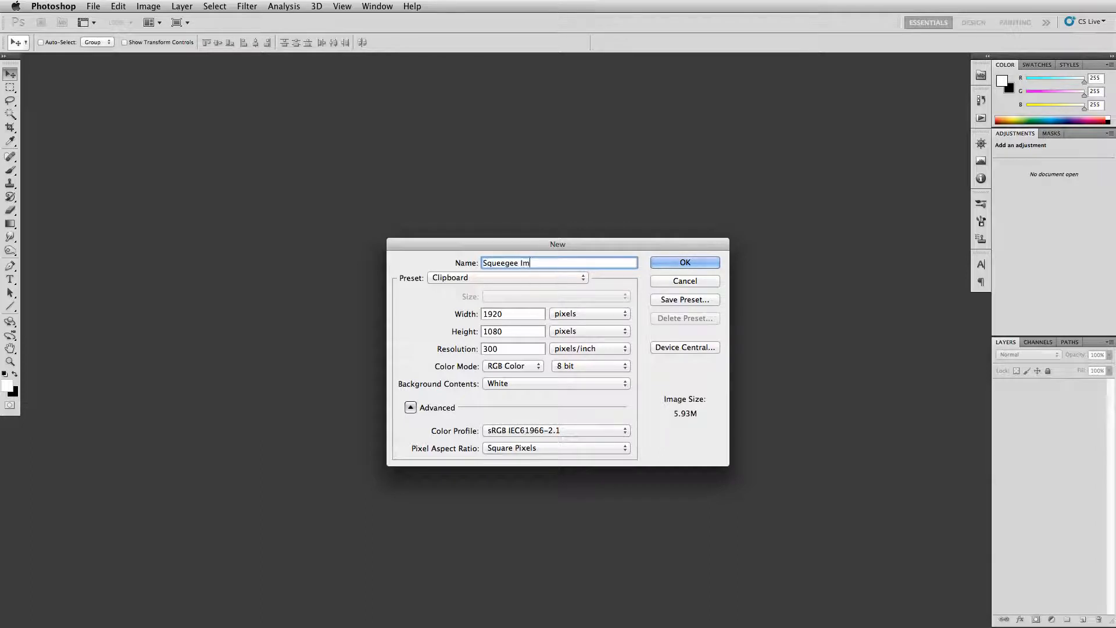
type("pression")
Set the new document's size to 8 inches wide by 10 inches high at 300 pixels/inch and create it
left_click(567, 314)
left_click(566, 323)
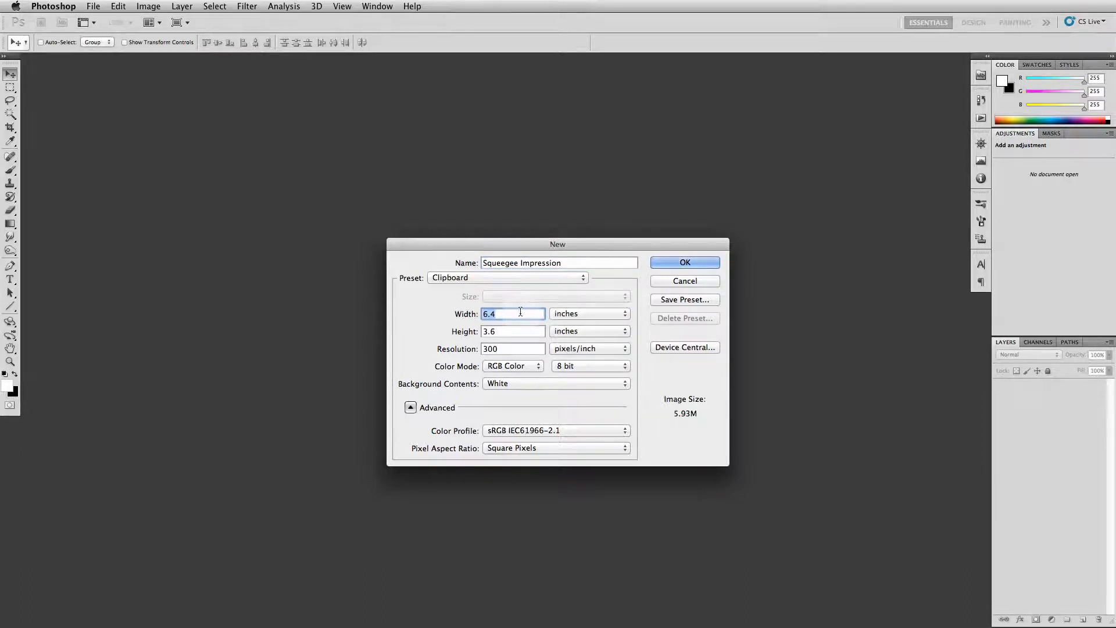
type("8")
key("Tab")
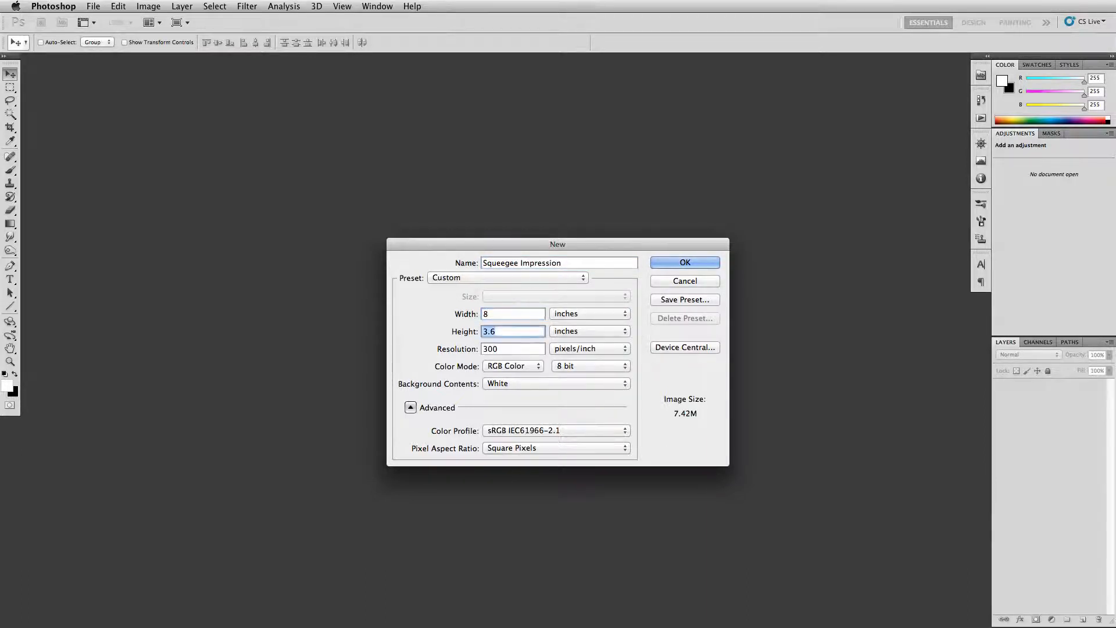
type("10")
key("Tab")
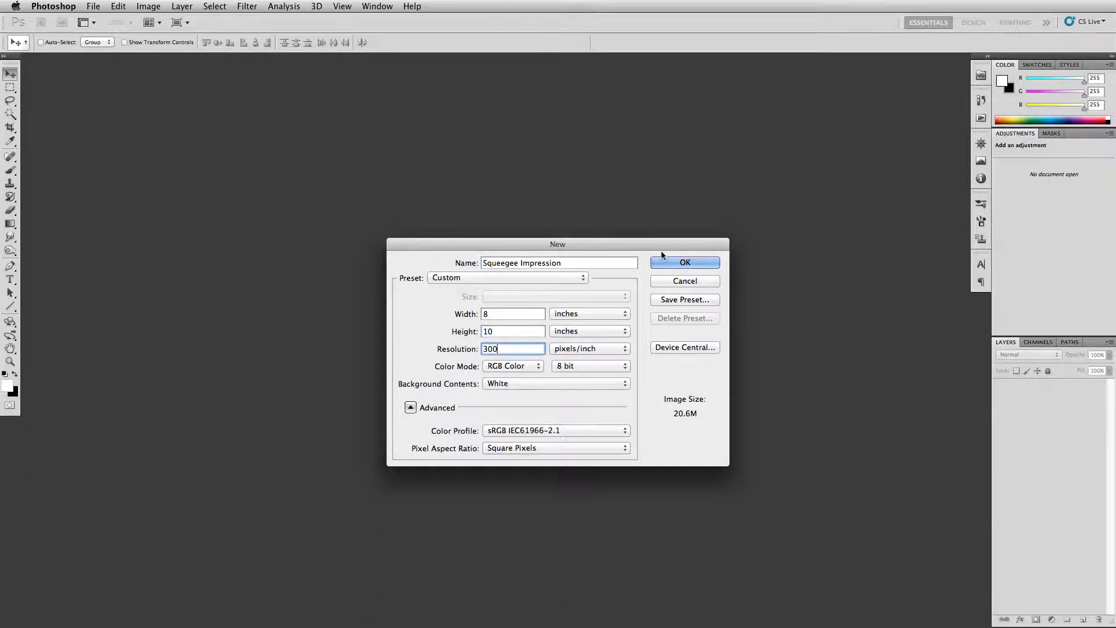
left_click(666, 264)
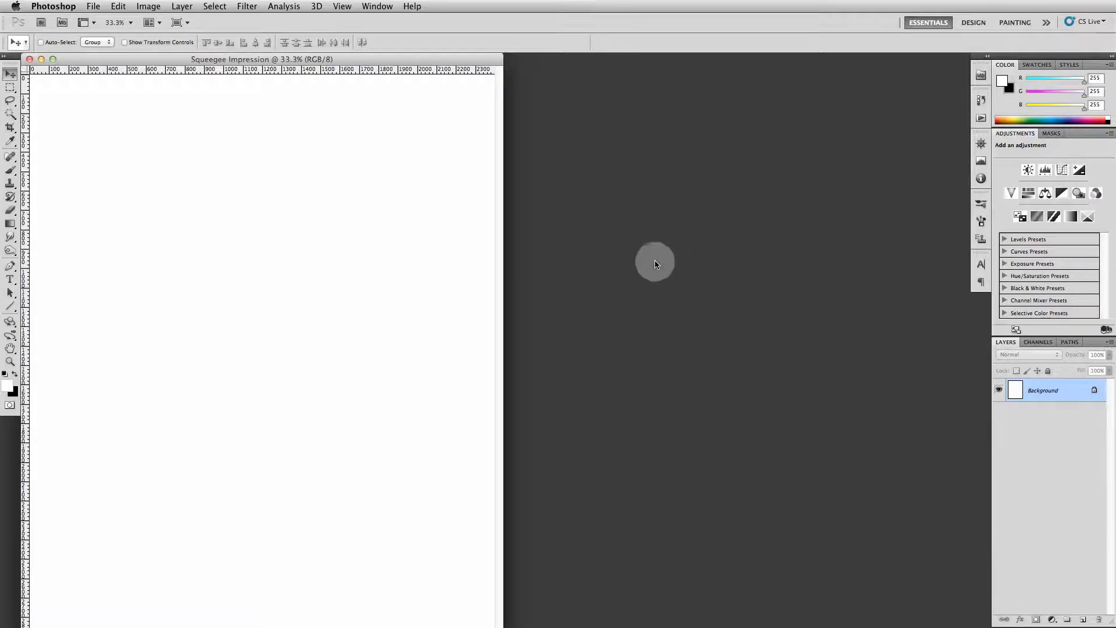
Fill the Background layer with a black-and-white texture using the Clouds render filter
key("super+minus")
left_click_drag(446, 59, 688, 70)
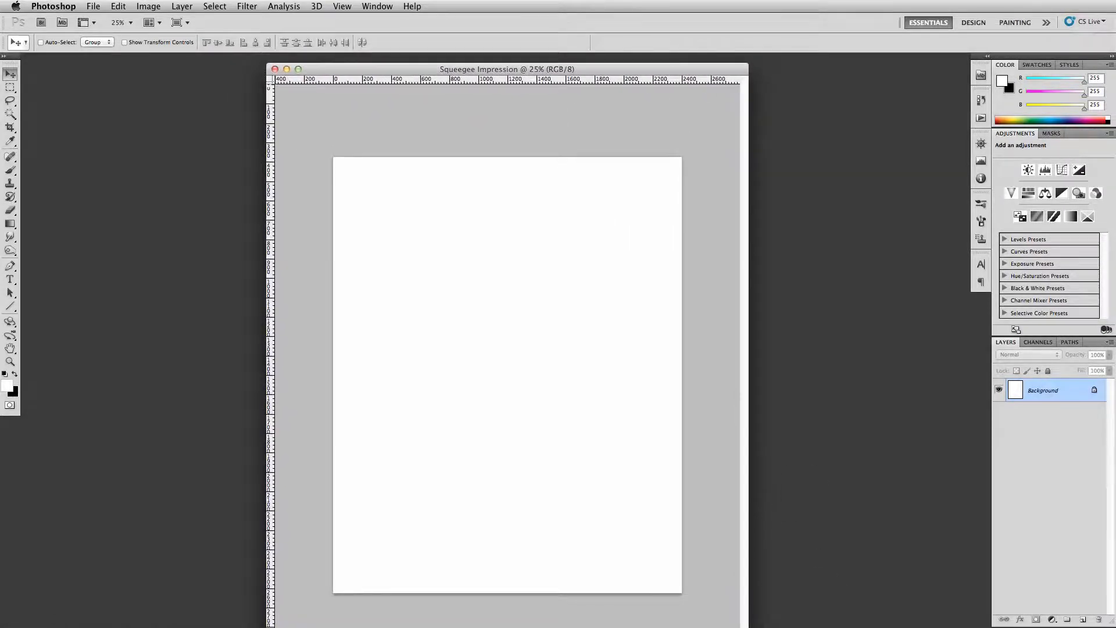
mouse_move(727, 608)
left_mouse_down()
mouse_move(716, 598)
mouse_move(721, 606)
left_mouse_up()
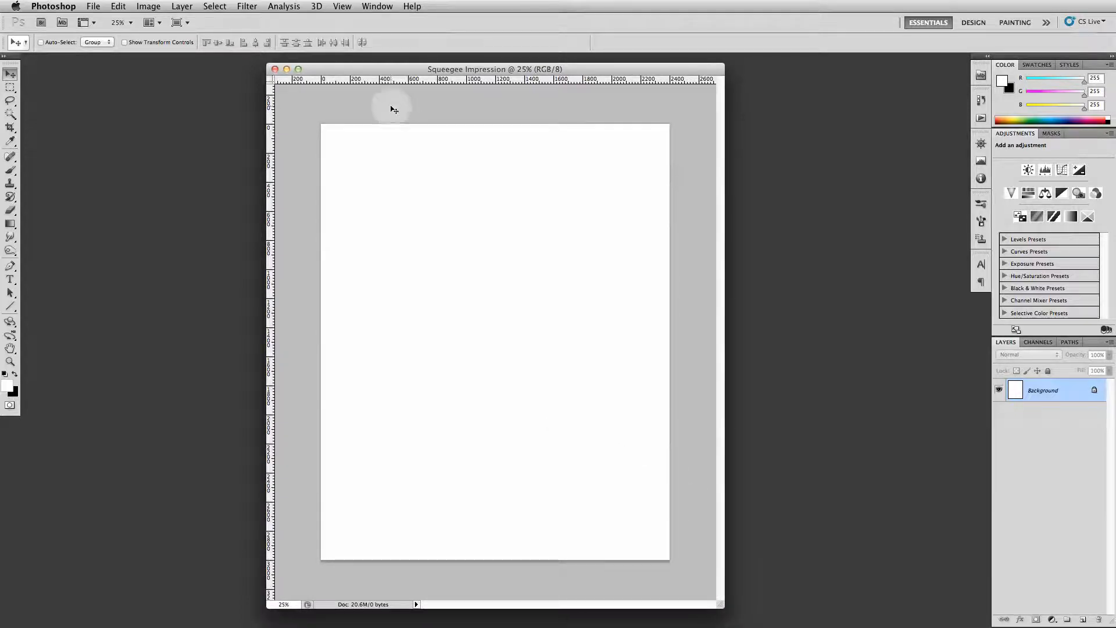
left_click_drag(380, 70, 373, 65)
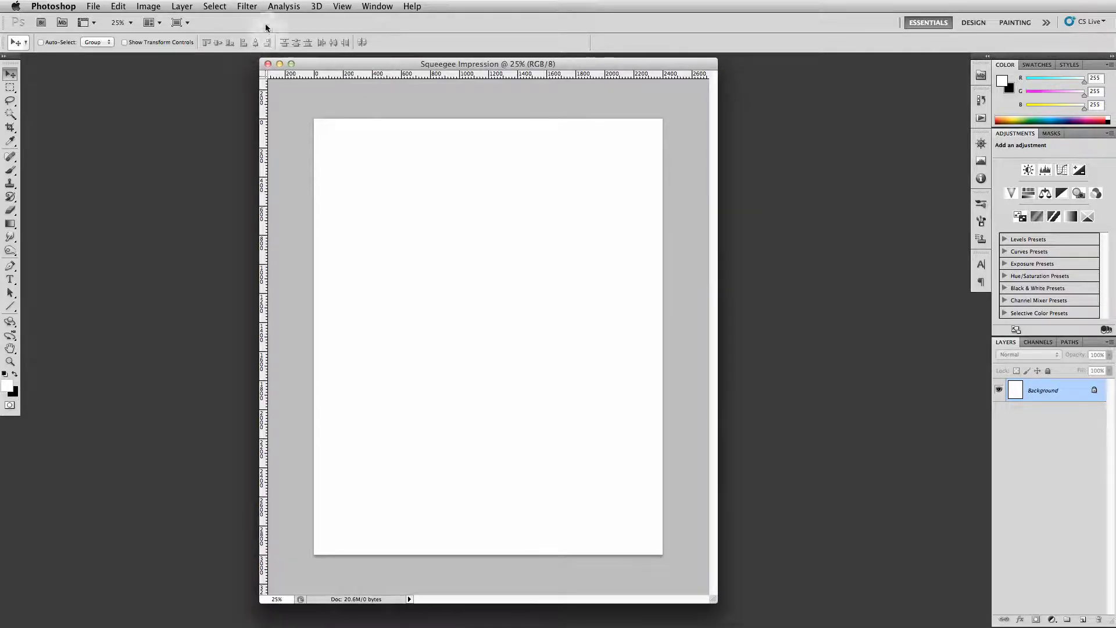
left_click(247, 7)
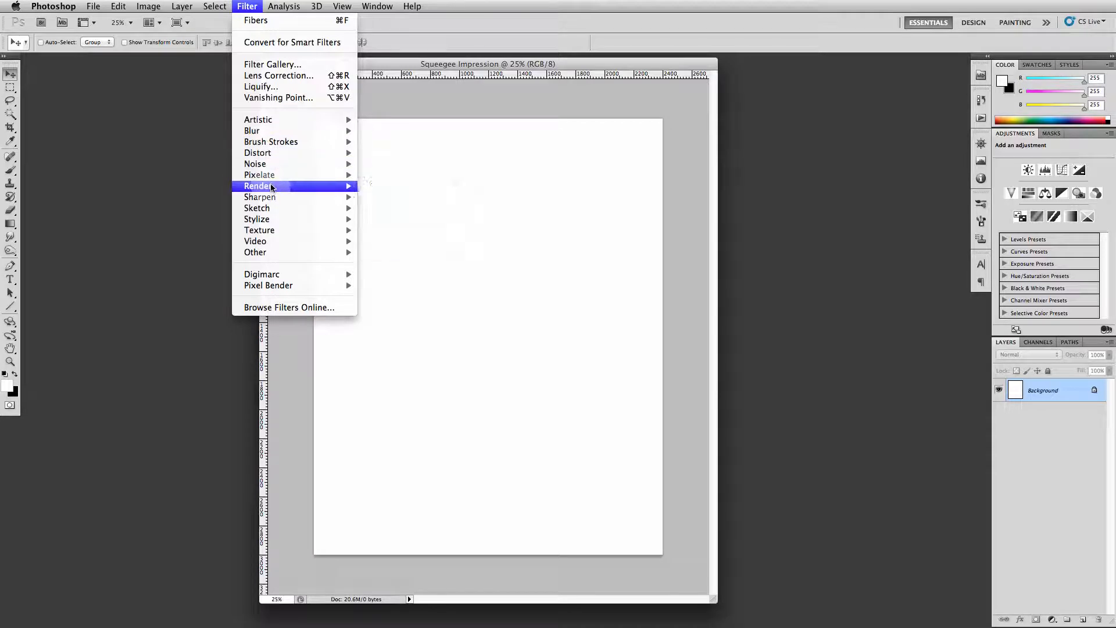
mouse_move(271, 187)
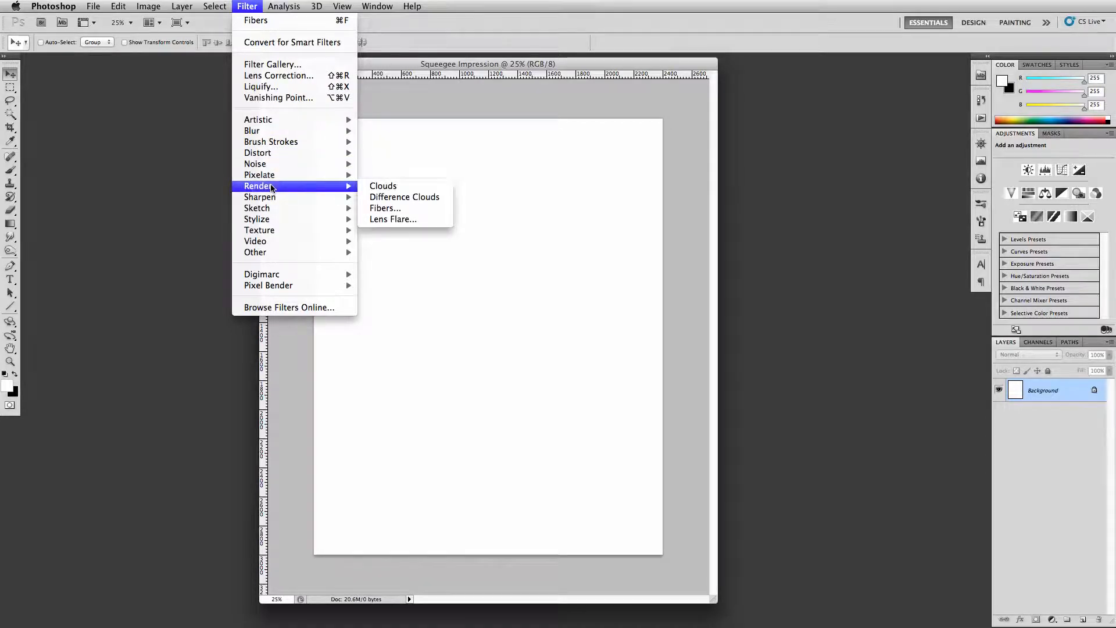
left_click(385, 188)
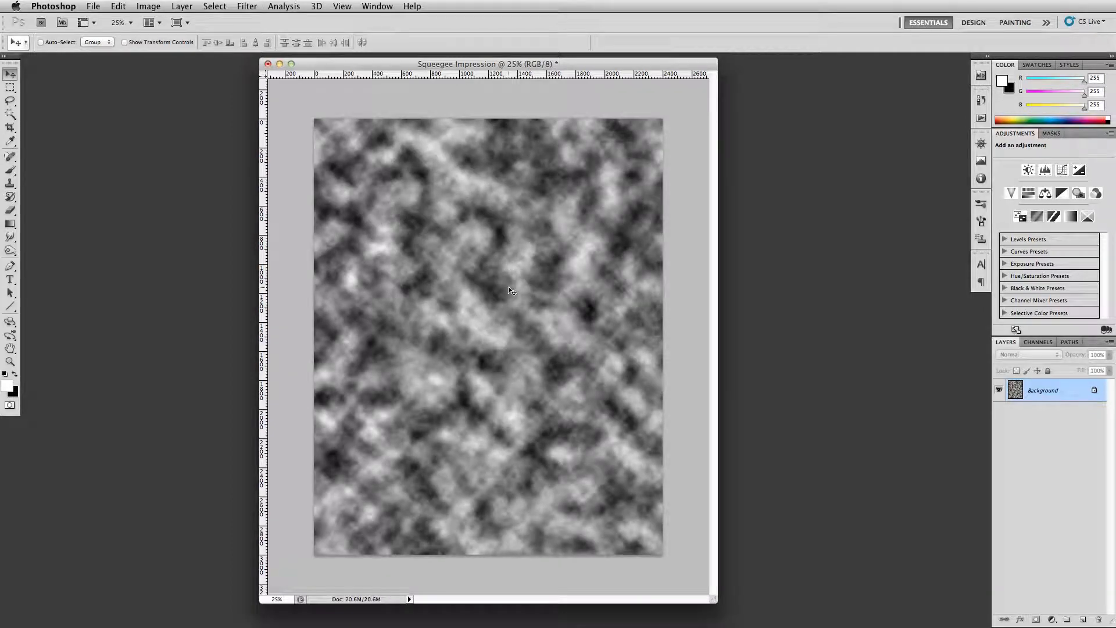
Fade the Clouds filter to 50% opacity in Normal mode
left_click_drag(509, 291, 556, 287)
key("super+shift+f")
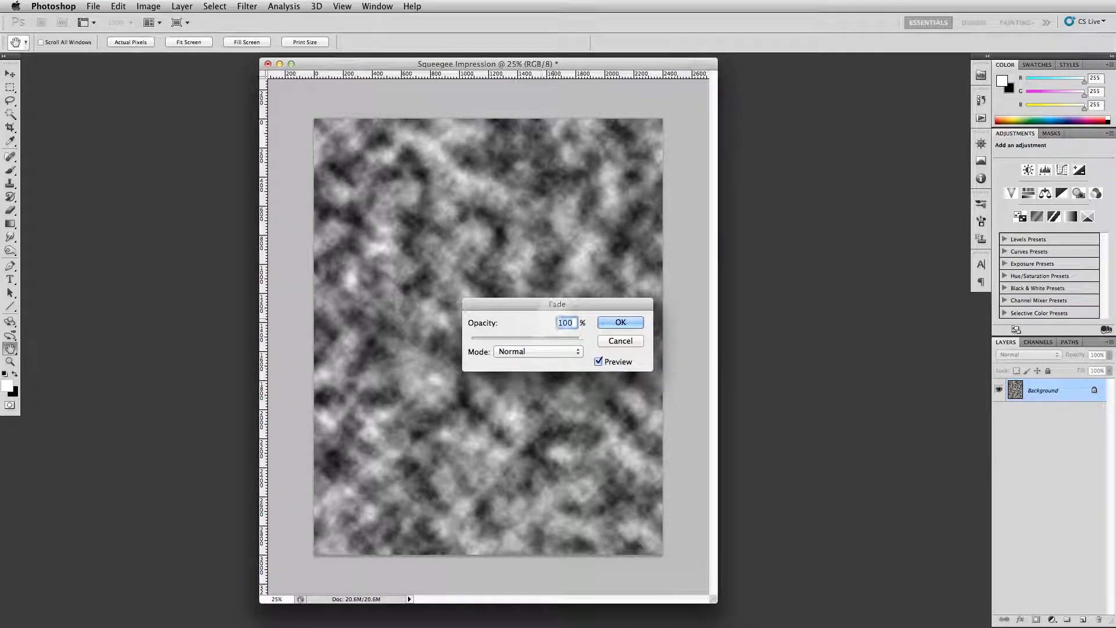
type("50")
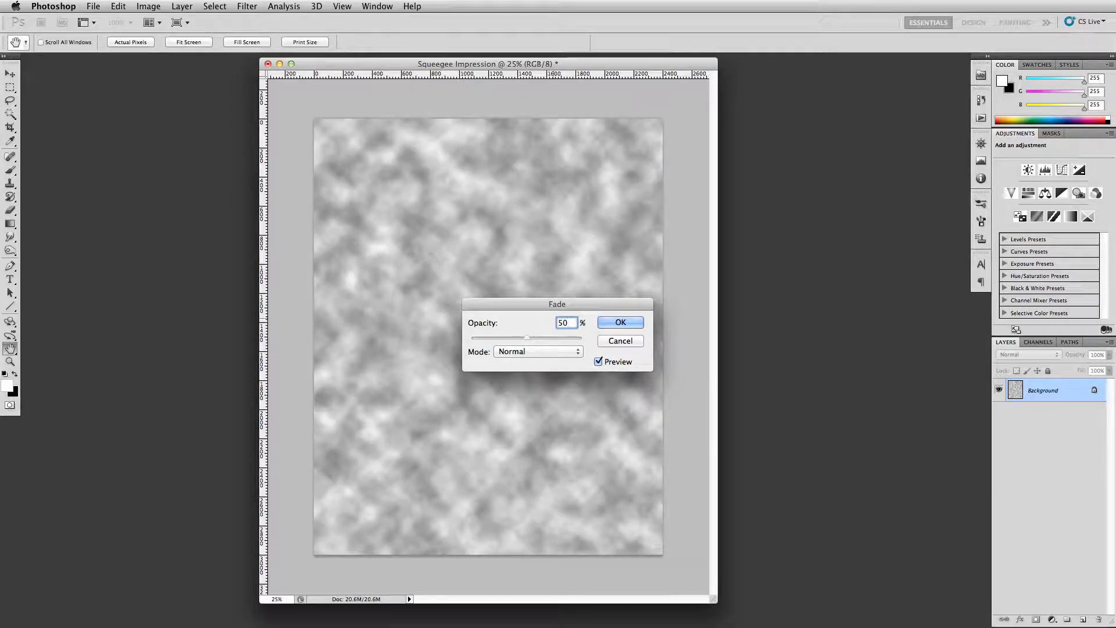
key("Return")
key("v")
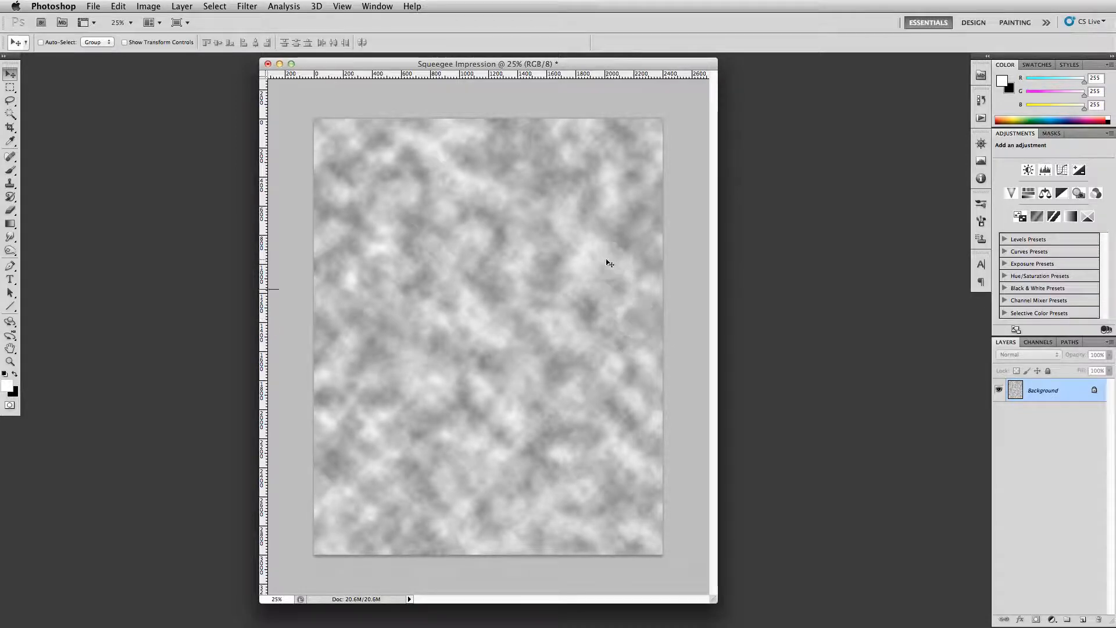
Add 10% uniform monochromatic noise to the cloud texture
left_click(248, 7)
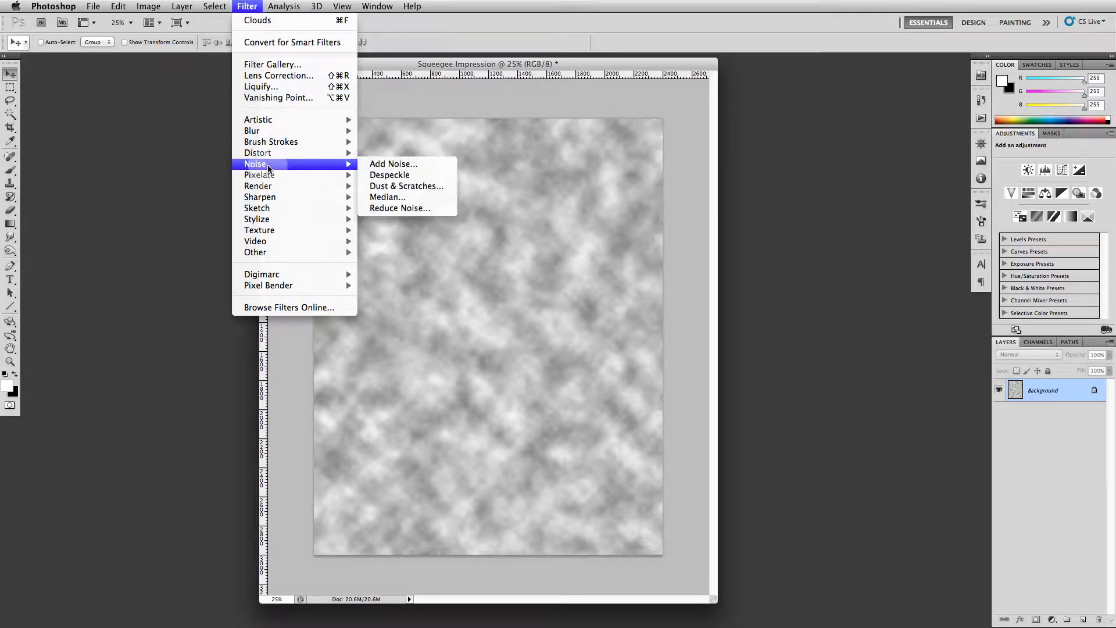
left_click(381, 165)
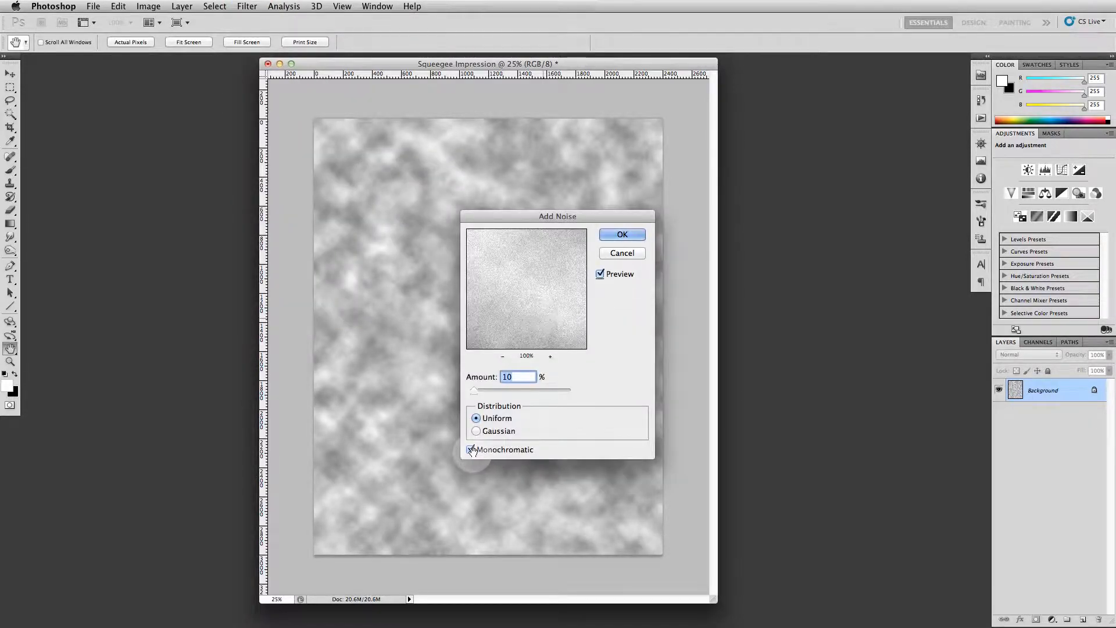
left_click(615, 235)
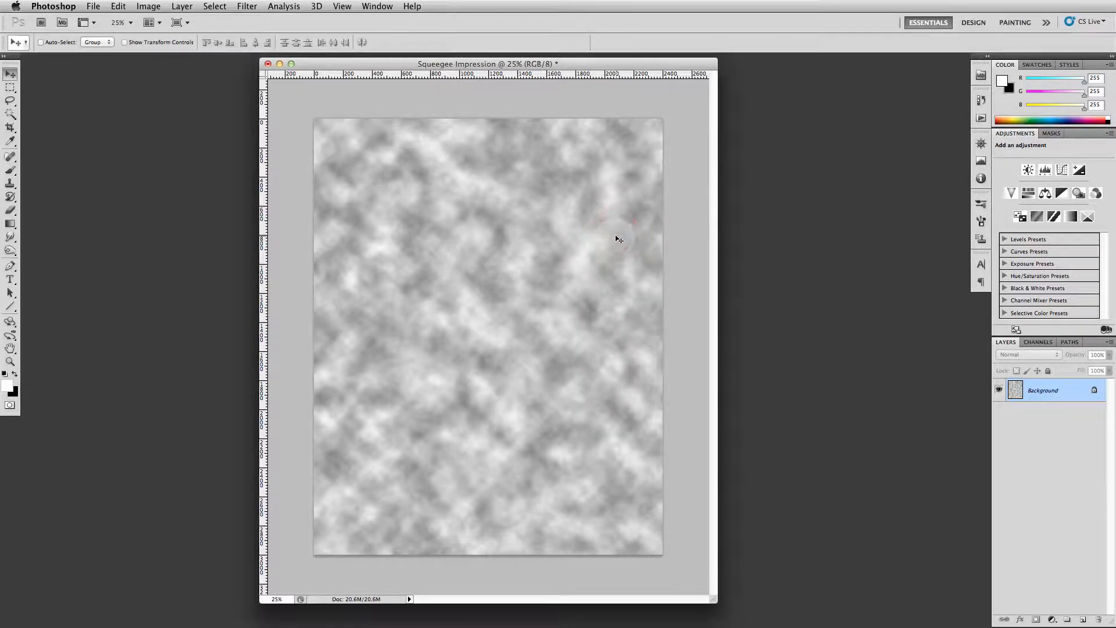
Soften the noisy cloud texture with a Gaussian Blur of 1.5 pixels radius
left_click(251, 7)
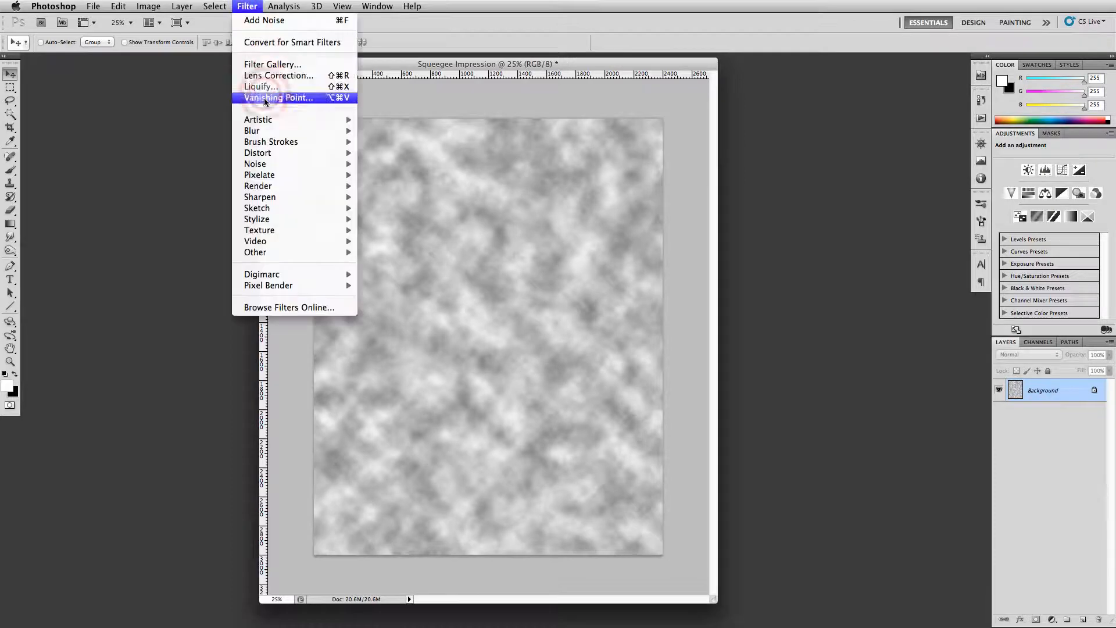
mouse_move(312, 133)
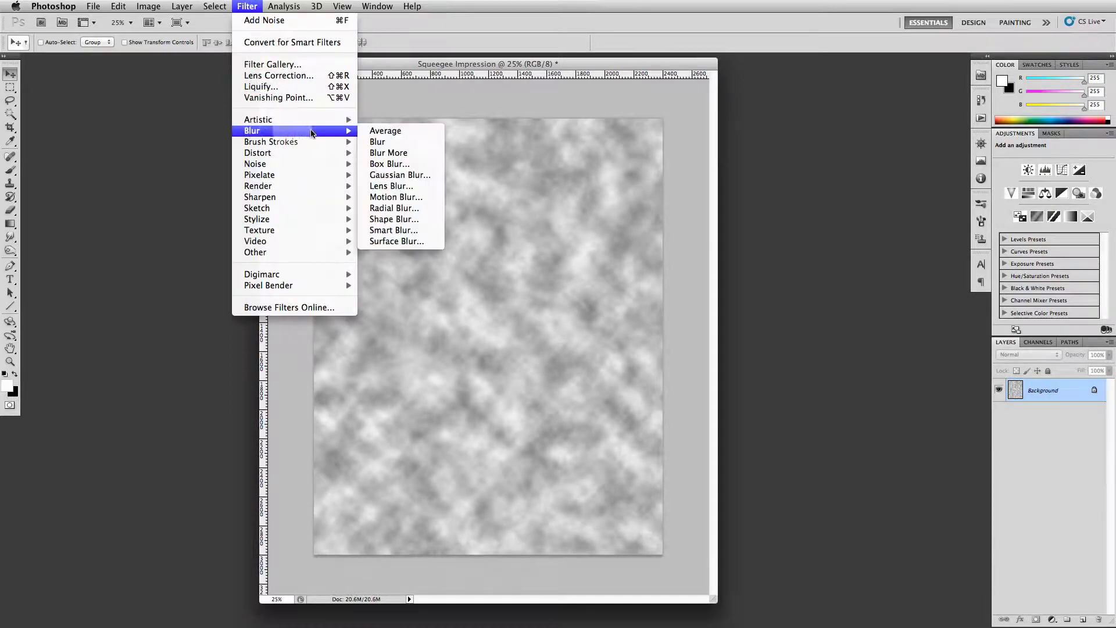
left_click(399, 175)
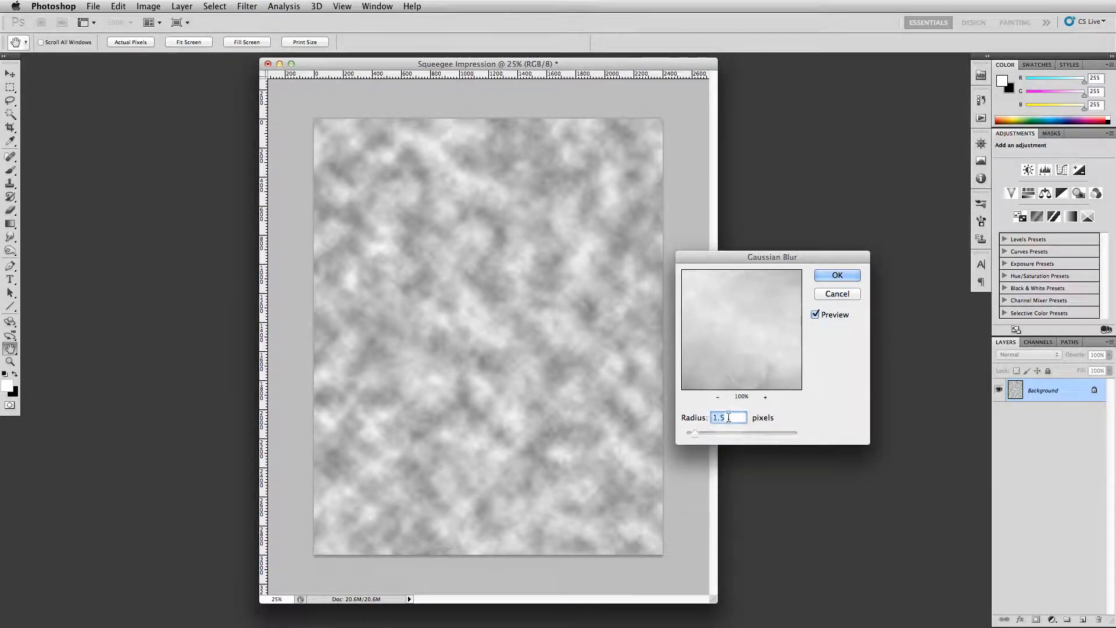
left_click(827, 277)
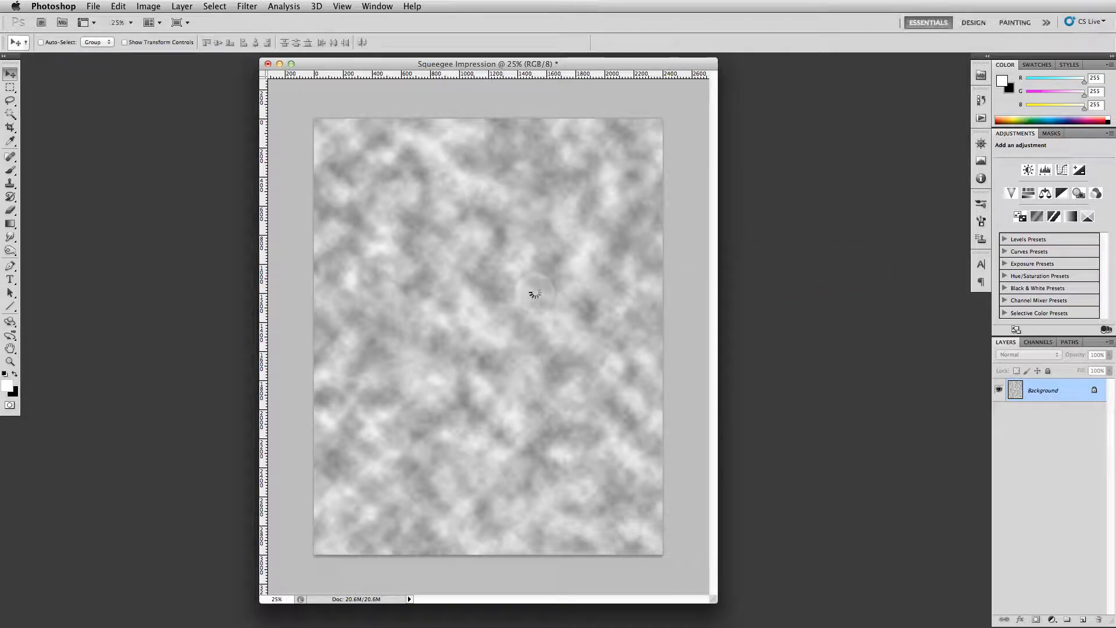
Apply a second round of 10% uniform monochromatic noise over the blurred texture
left_click(247, 6)
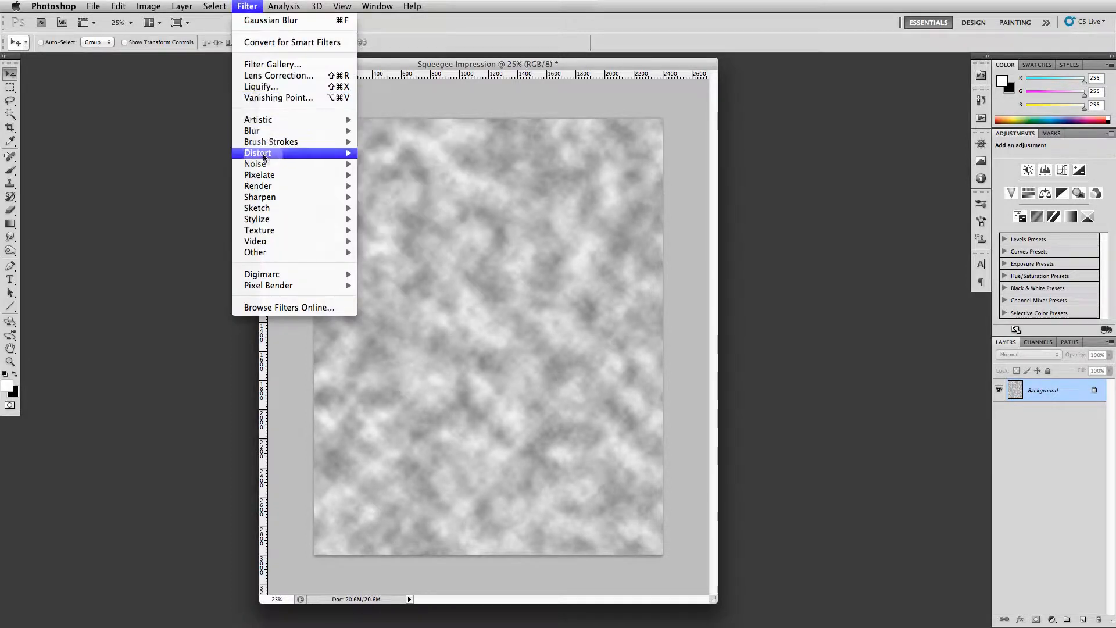
mouse_move(256, 164)
left_click(379, 168)
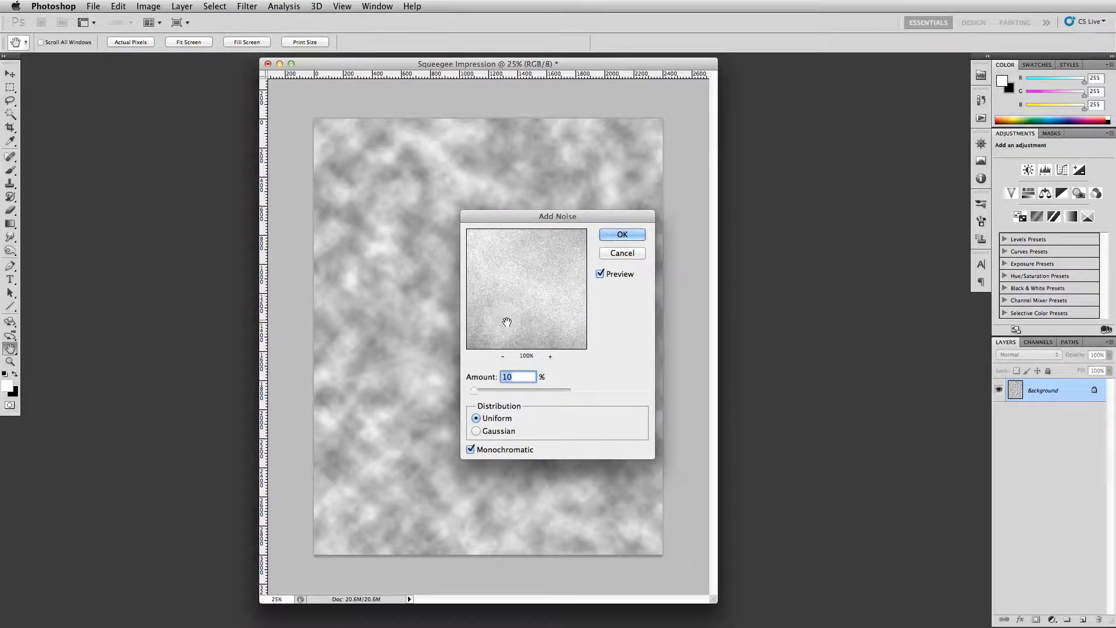
left_click(609, 233)
key("v")
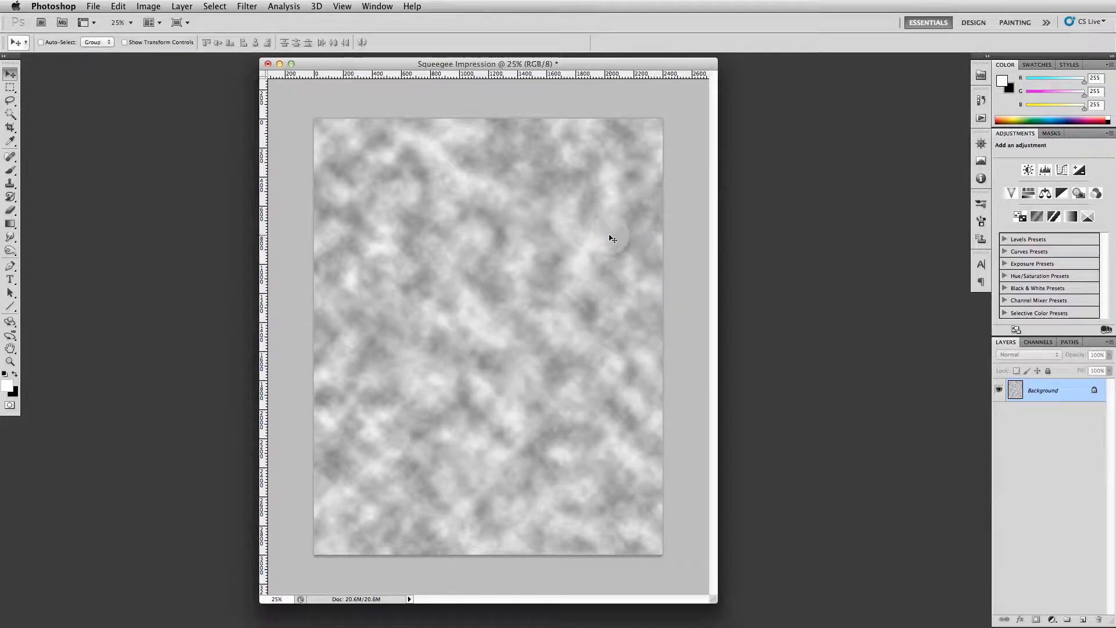
Render Fibers over the texture with a variance of 16 and a strength of 4
left_click(250, 7)
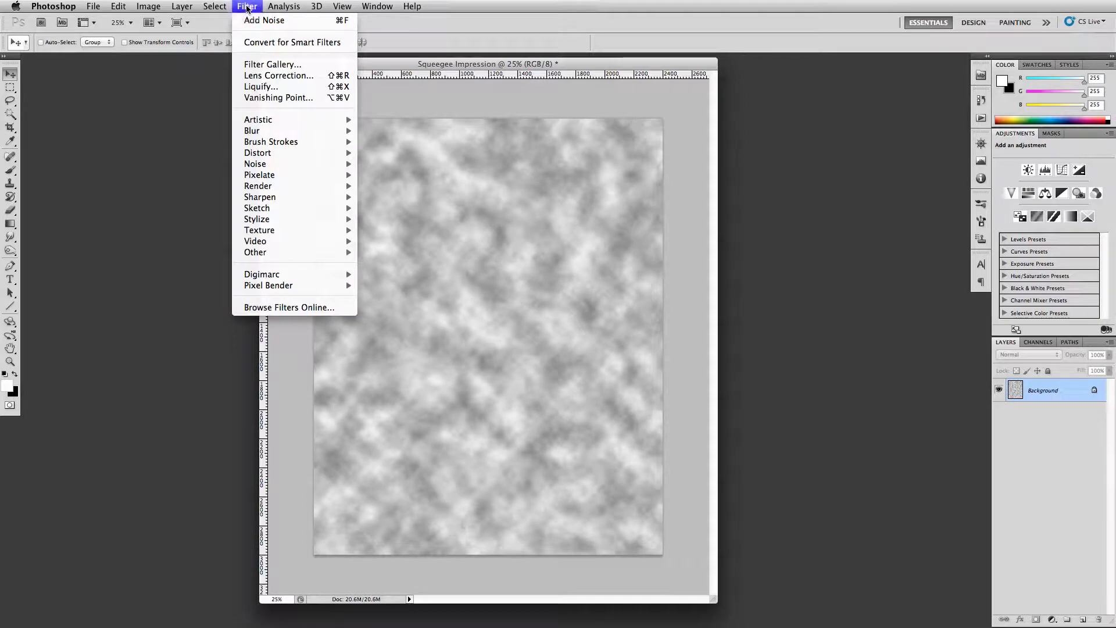
mouse_move(258, 186)
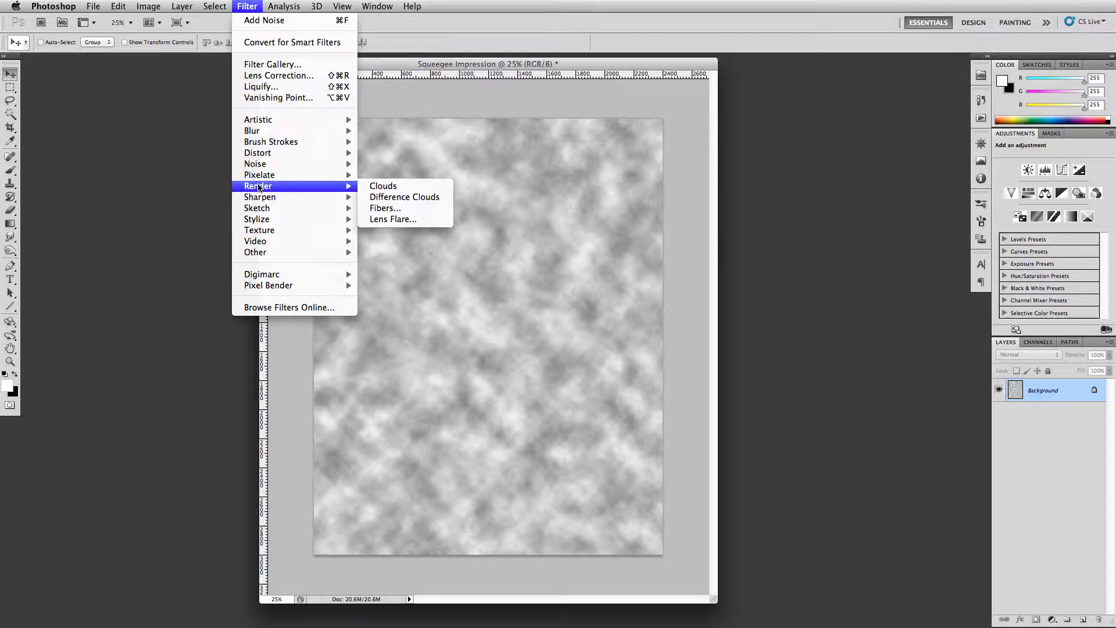
left_click(400, 211)
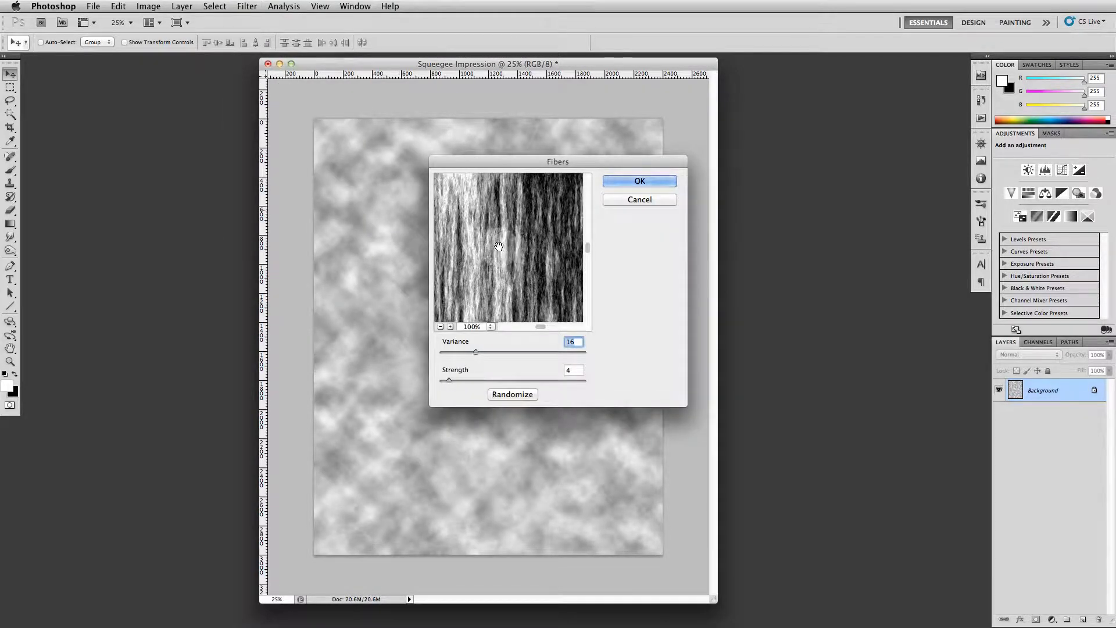
mouse_move(501, 247)
left_mouse_down()
mouse_move(541, 260)
mouse_move(504, 254)
mouse_move(513, 250)
left_mouse_up()
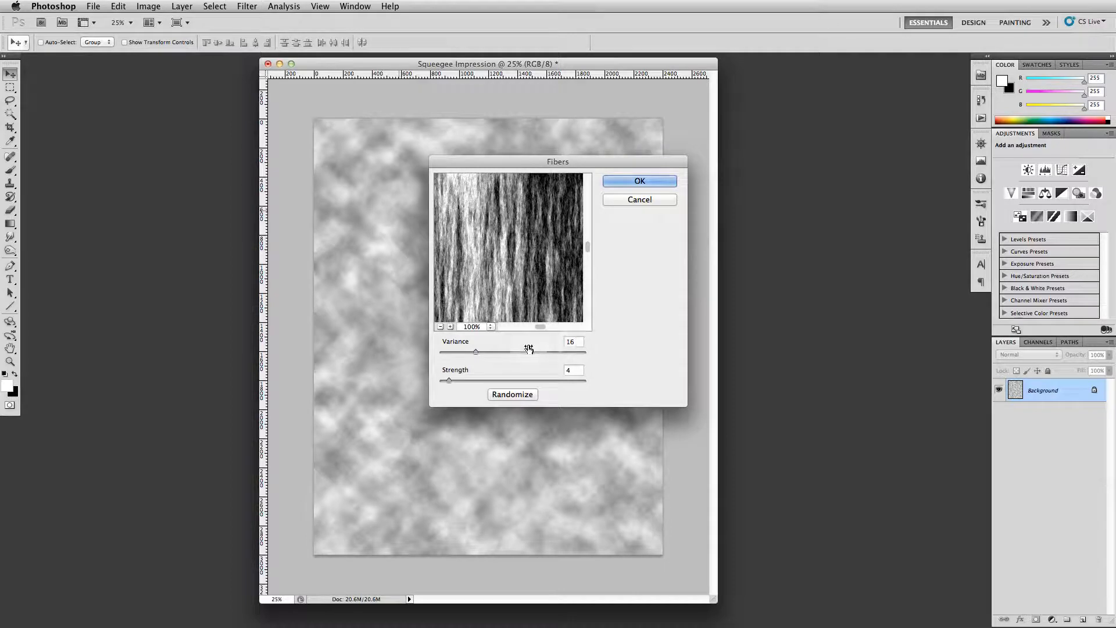
left_click(630, 181)
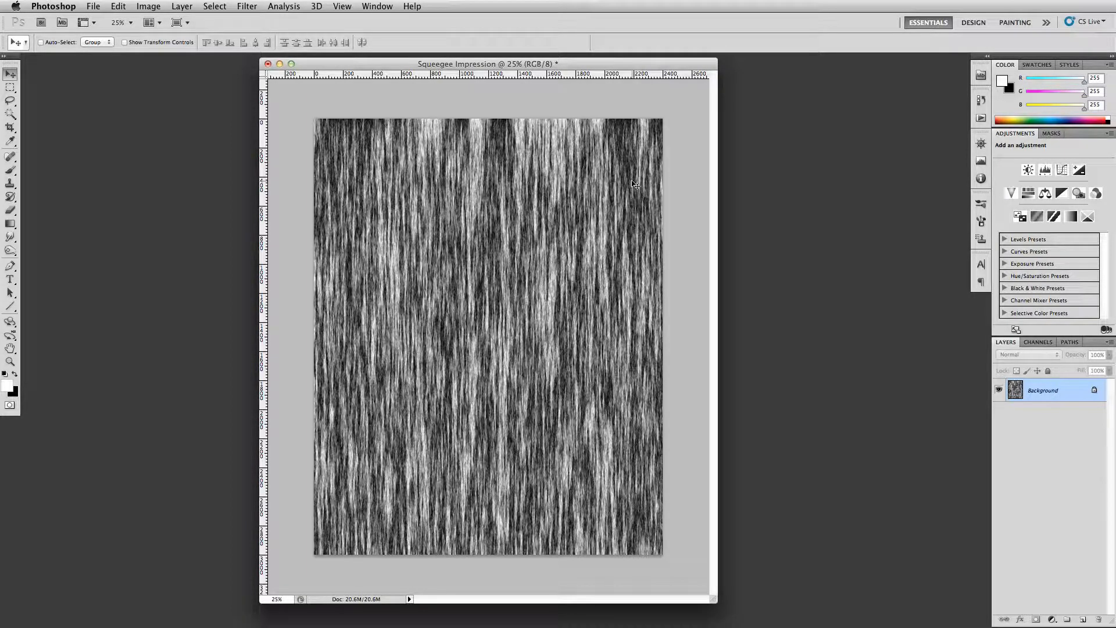
Fade the Fibers filter to 10% opacity in Normal mode
left_click(635, 185)
key("super+shift+f")
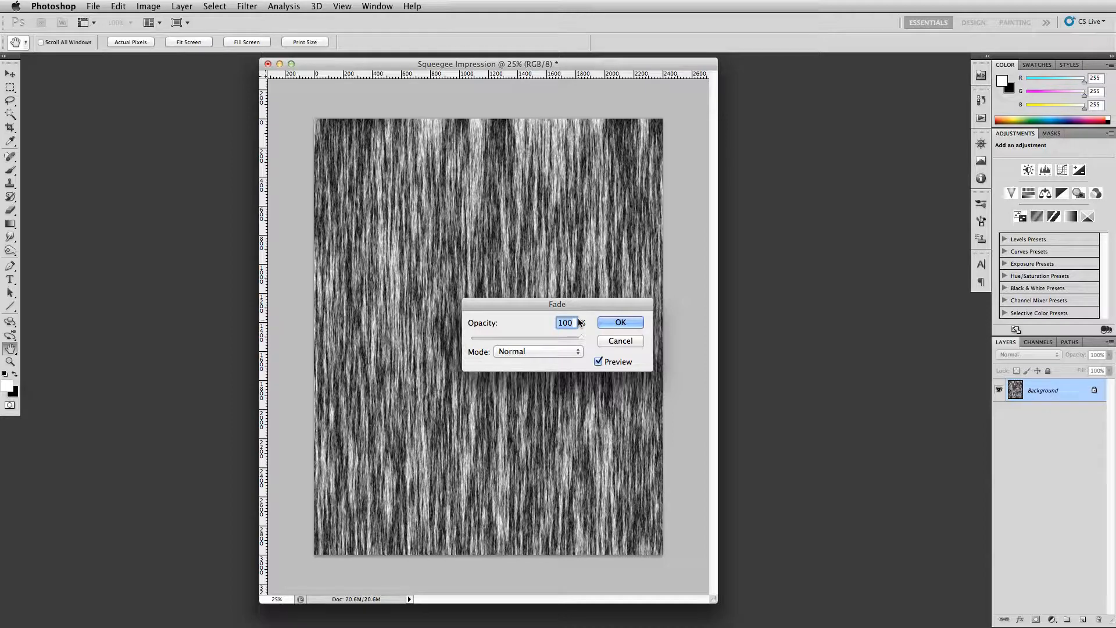
type("0")
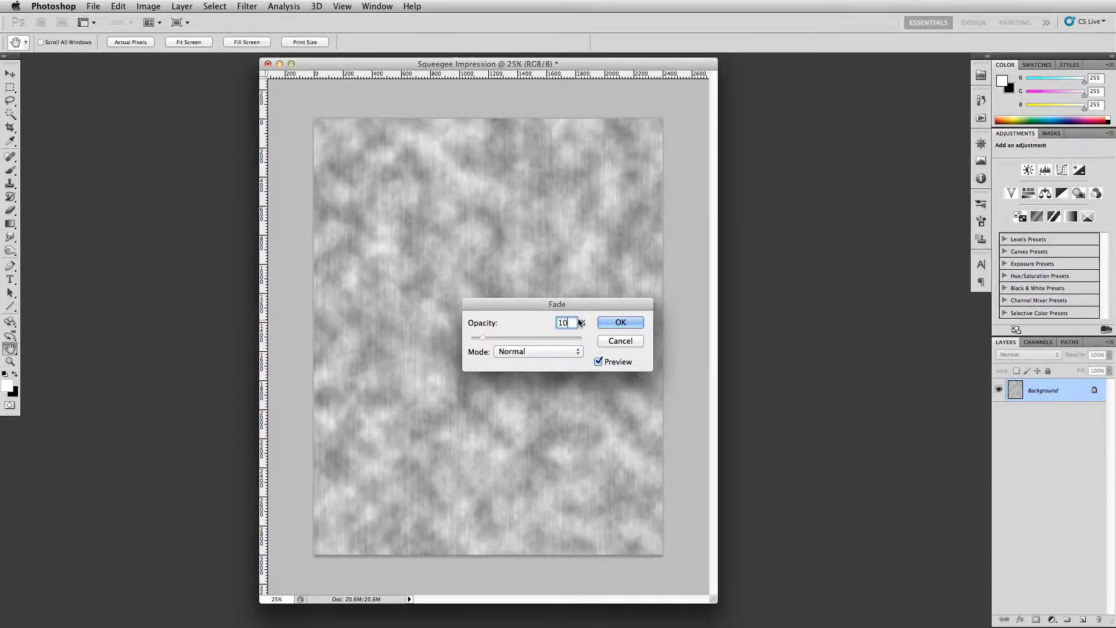
key("Return")
key("v")
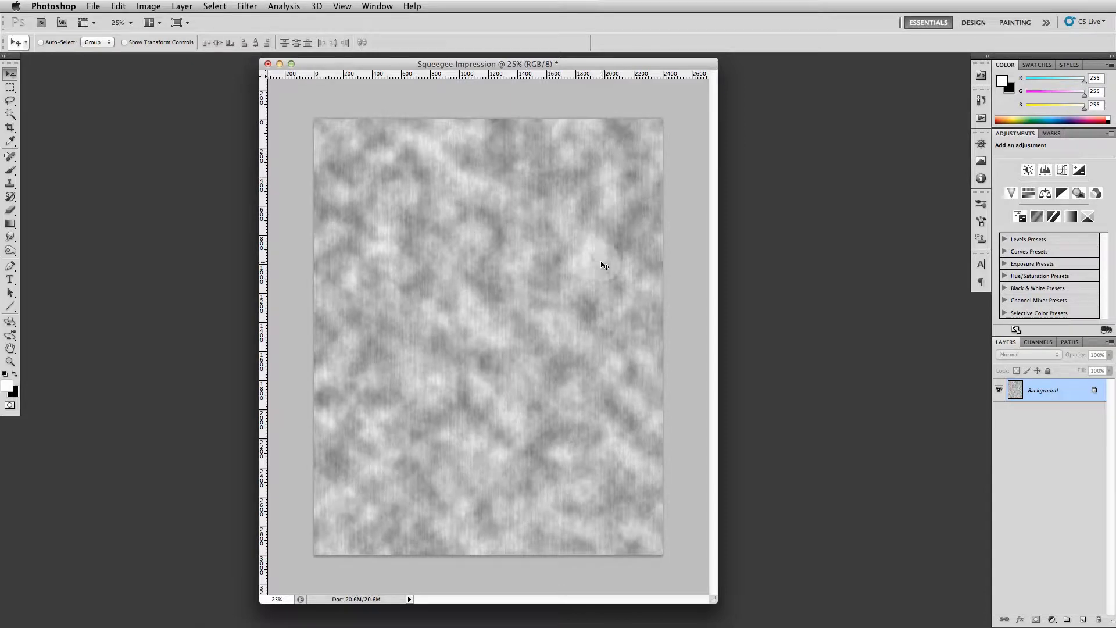
Examine the fiber and noise detail at 100% magnification across the upper part of the texture
key("super+equal")
key("super+equal")
key("super+equal")
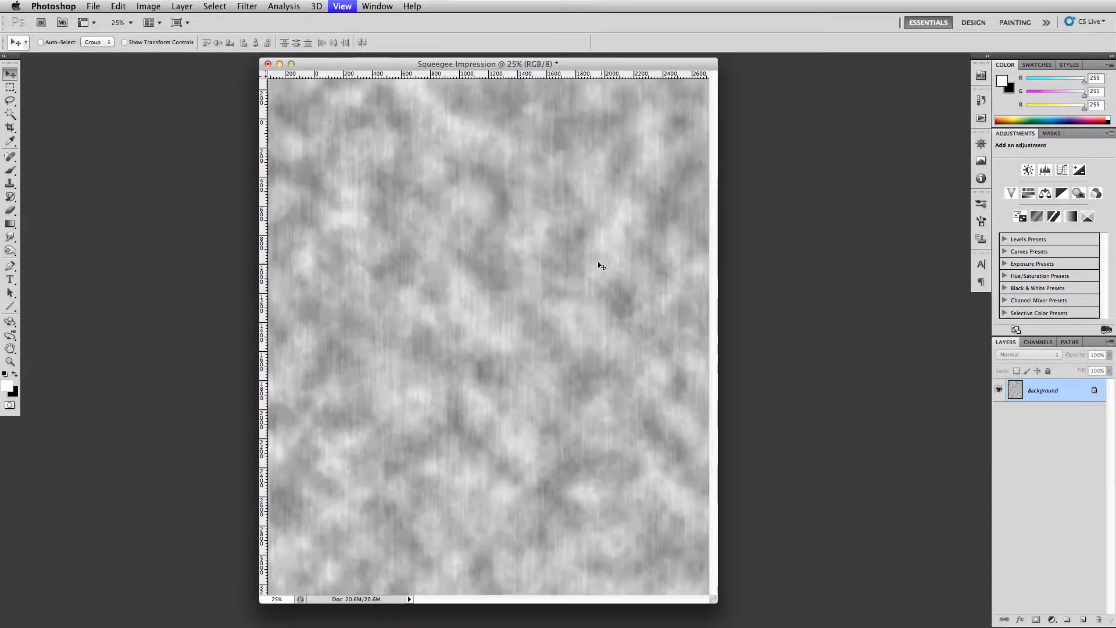
key("super+equal")
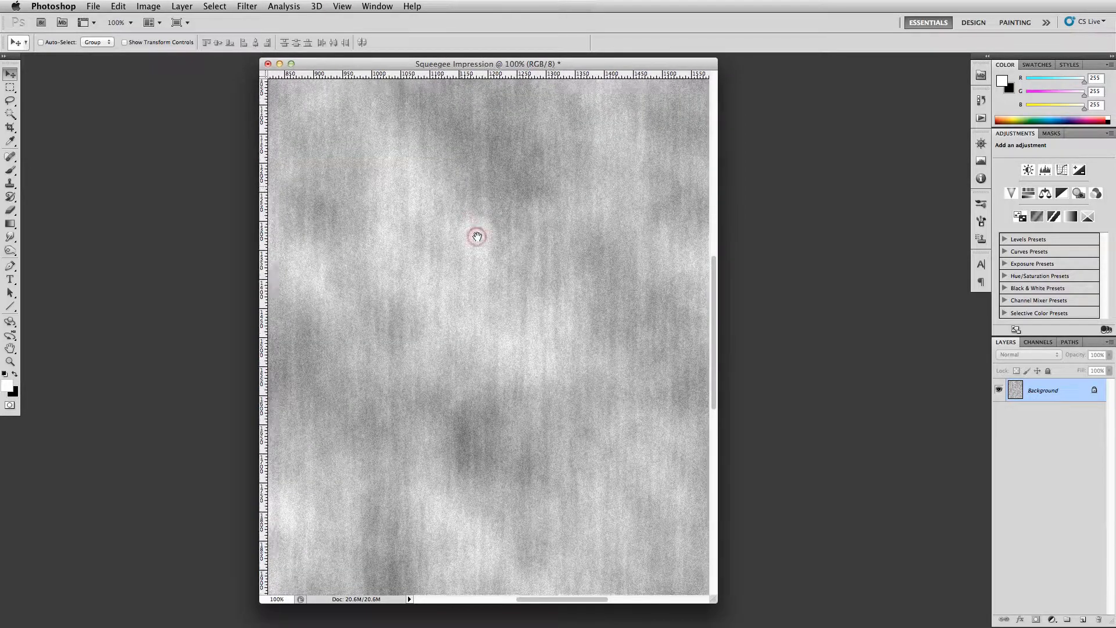
left_click_drag(473, 235, 568, 396)
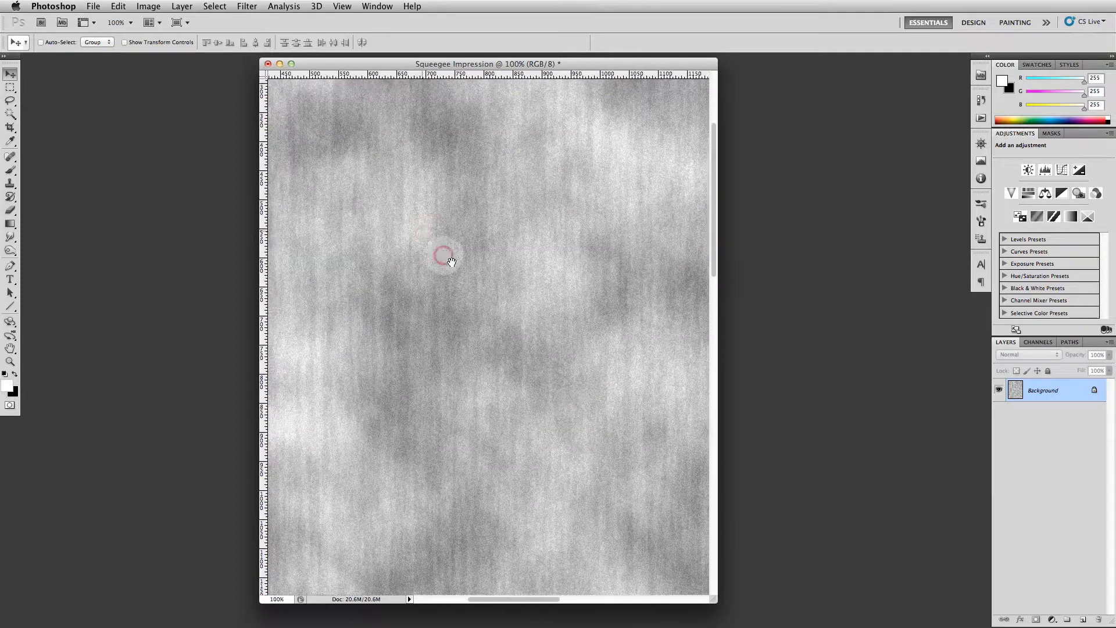
left_click_drag(444, 254, 526, 344)
left_click_drag(446, 212, 501, 304)
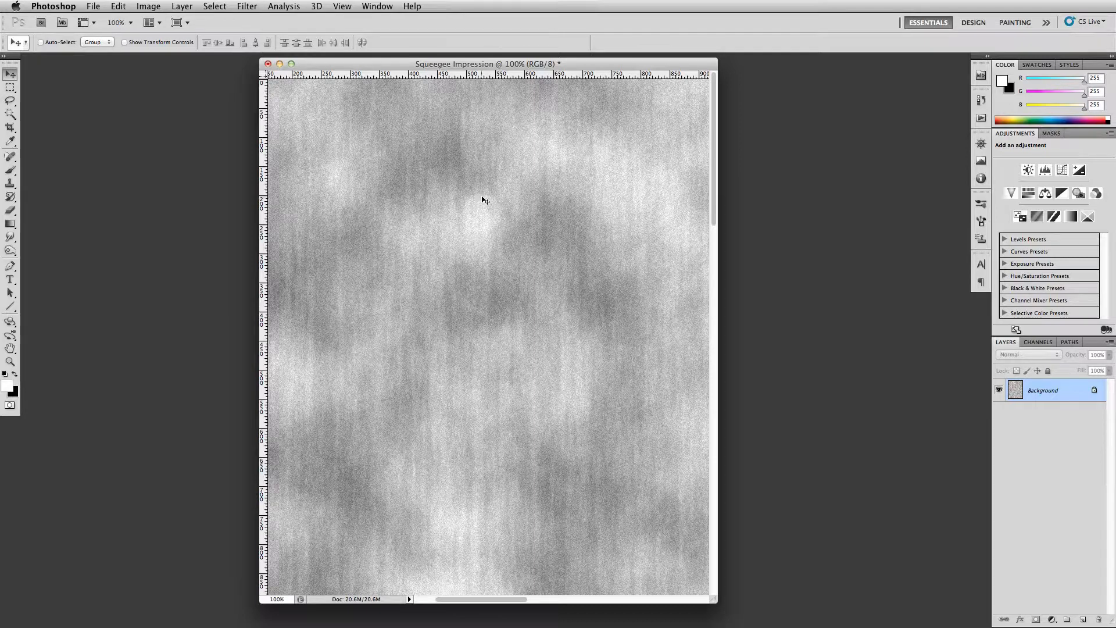
left_click(465, 314)
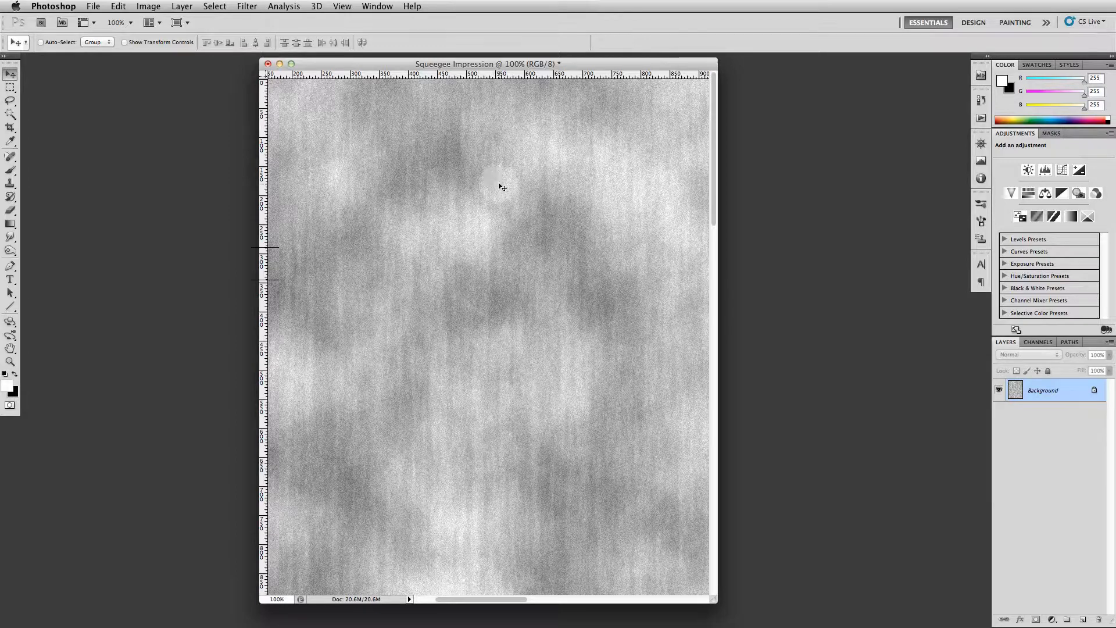
key("super+minus")
key("super+minus")
key("super+minus")
key("super+minus")
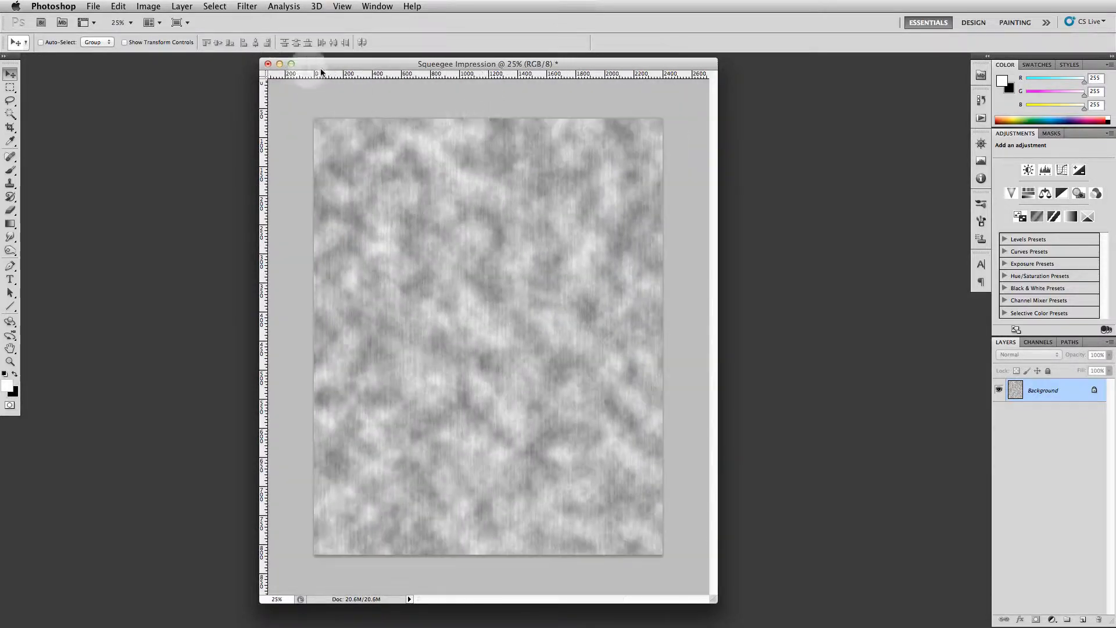
Save the texture as Squeegee Impression.jpg in the Textures folder, using JPEG quality 12 and Baseline ("Standard") format, and close the document
left_click(93, 7)
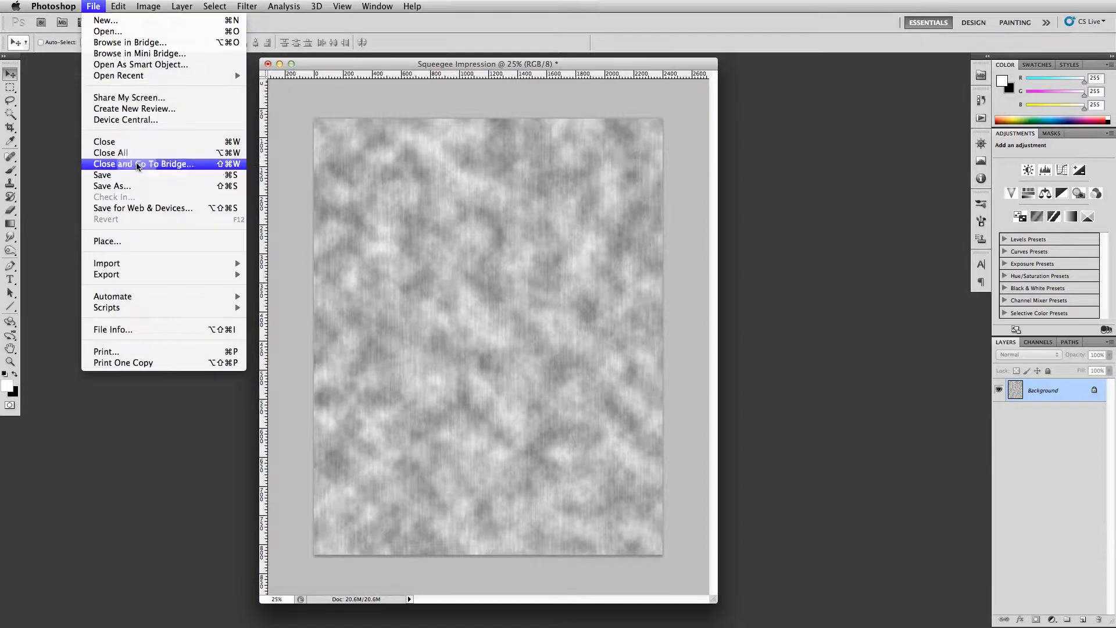
left_click(144, 185)
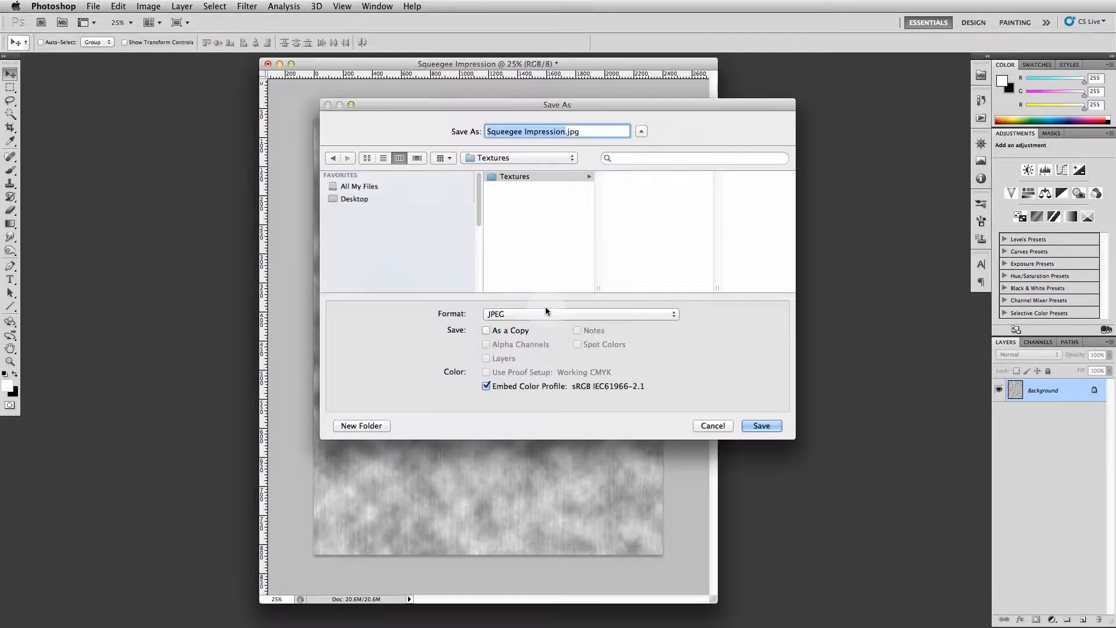
left_click(523, 175)
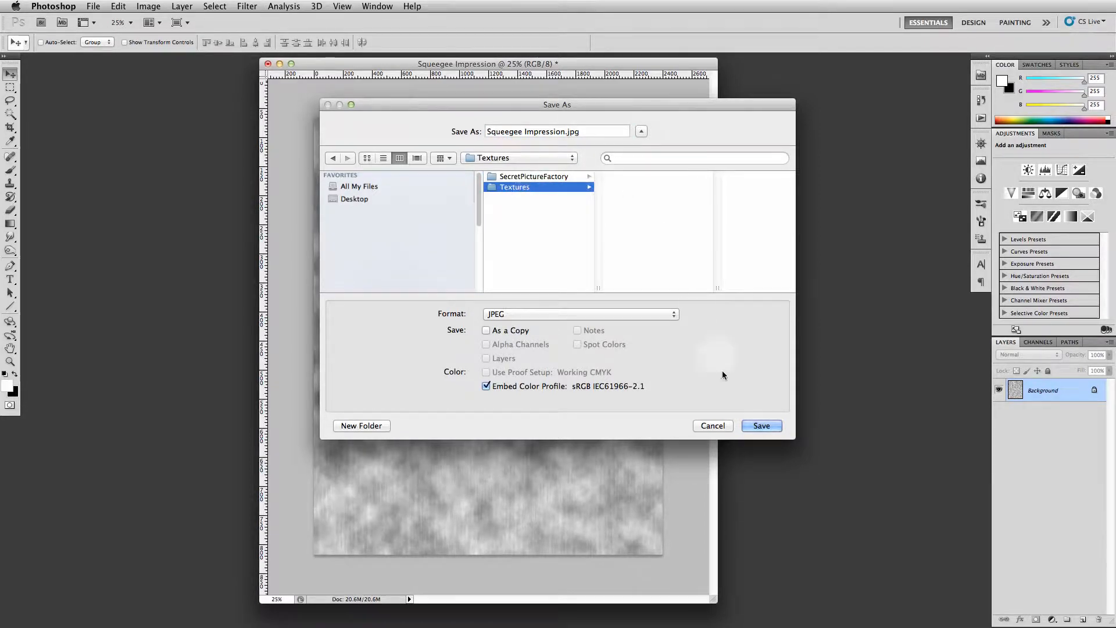
left_click(757, 426)
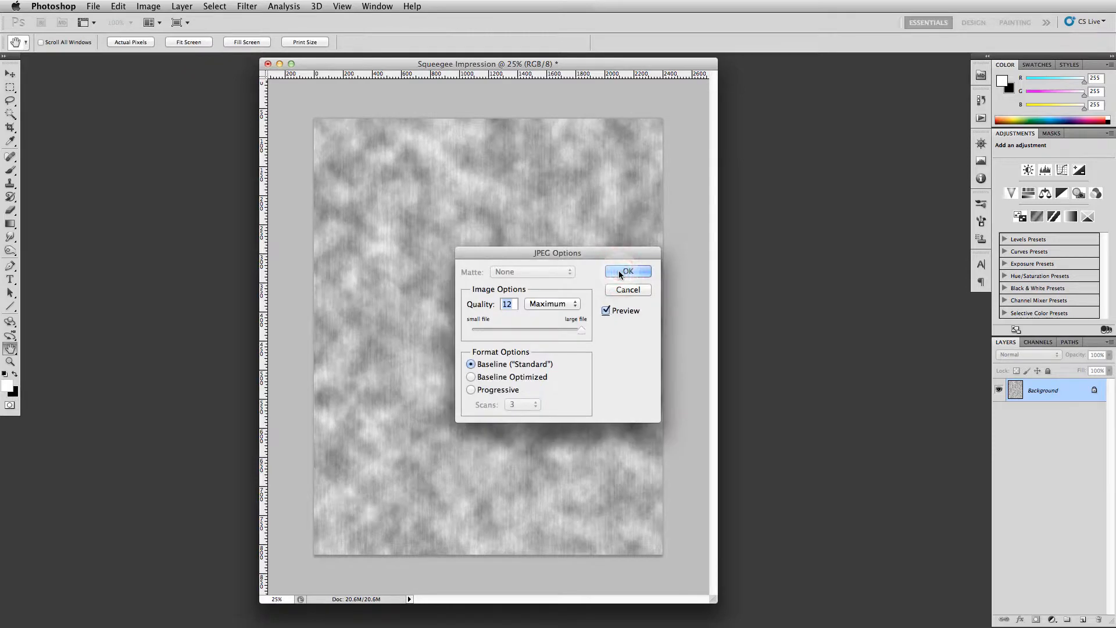
left_click(619, 273)
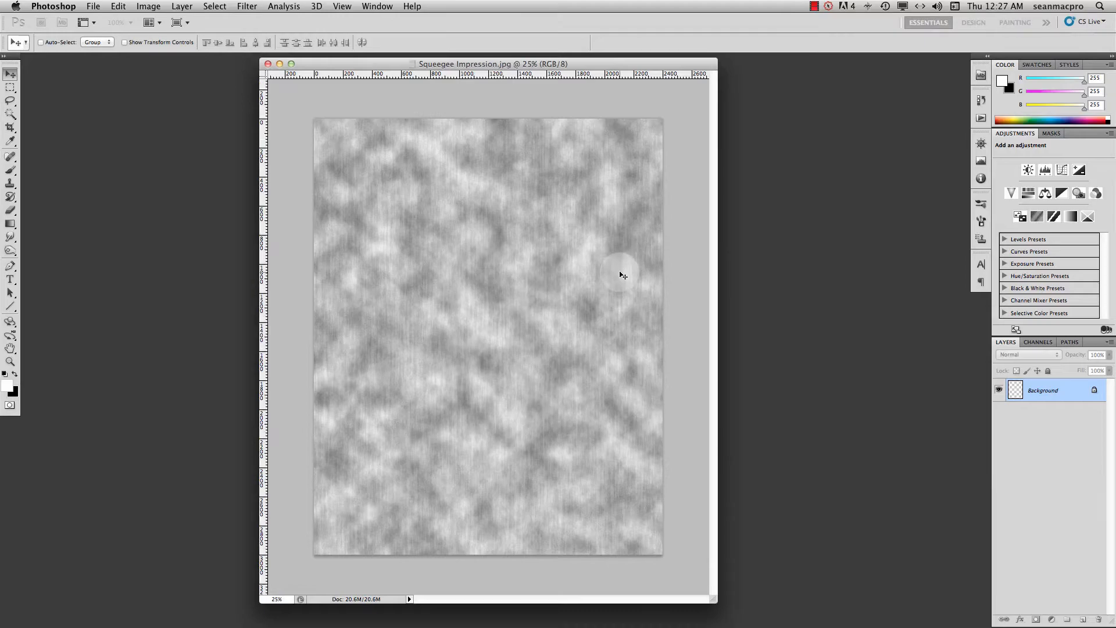
key("super+w")
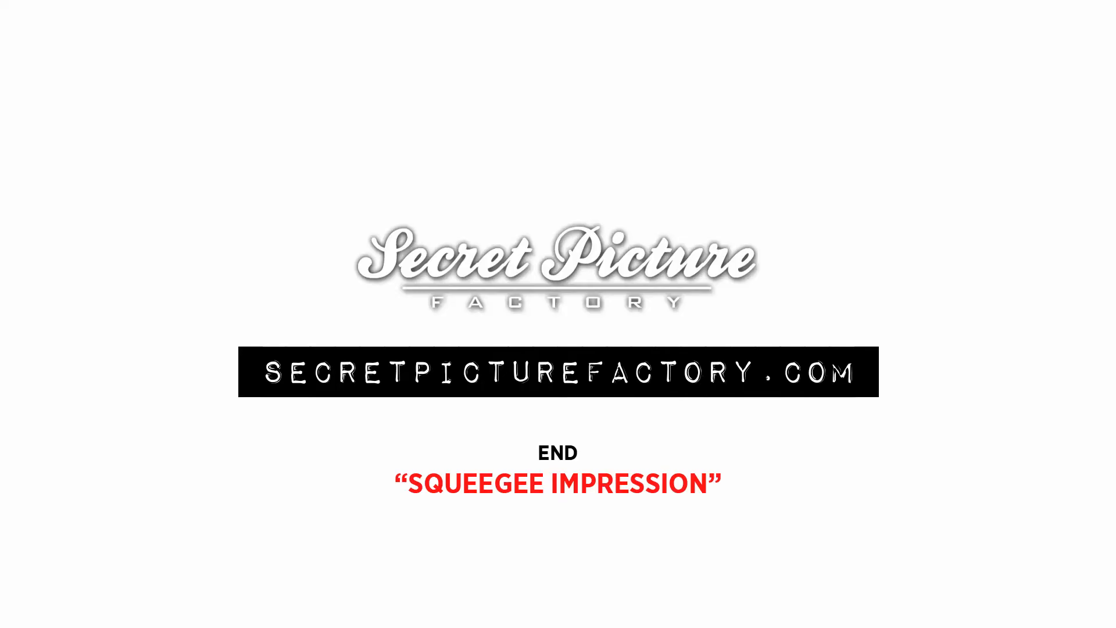